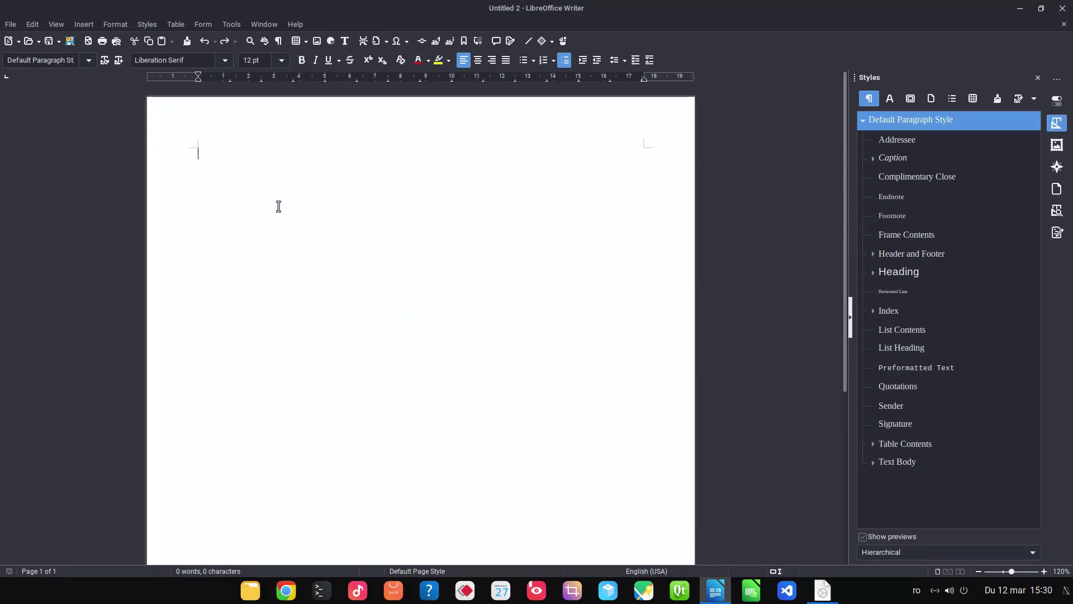
Step: Inspect the Default Paragraph Style settings and close them unchanged
click(235, 24)
click(457, 234)
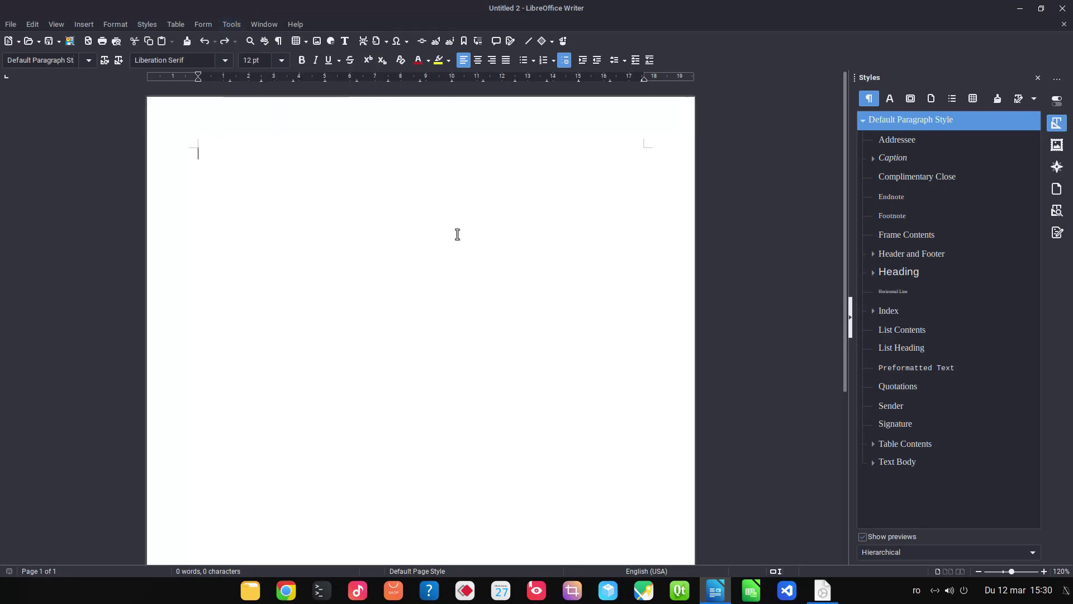
right_click(888, 125)
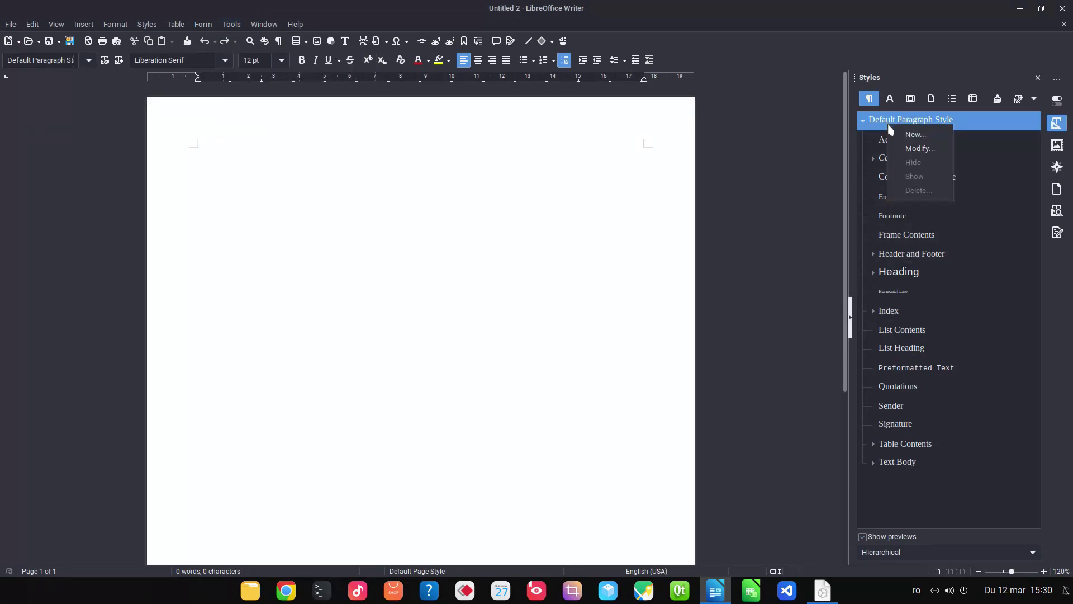
click(901, 148)
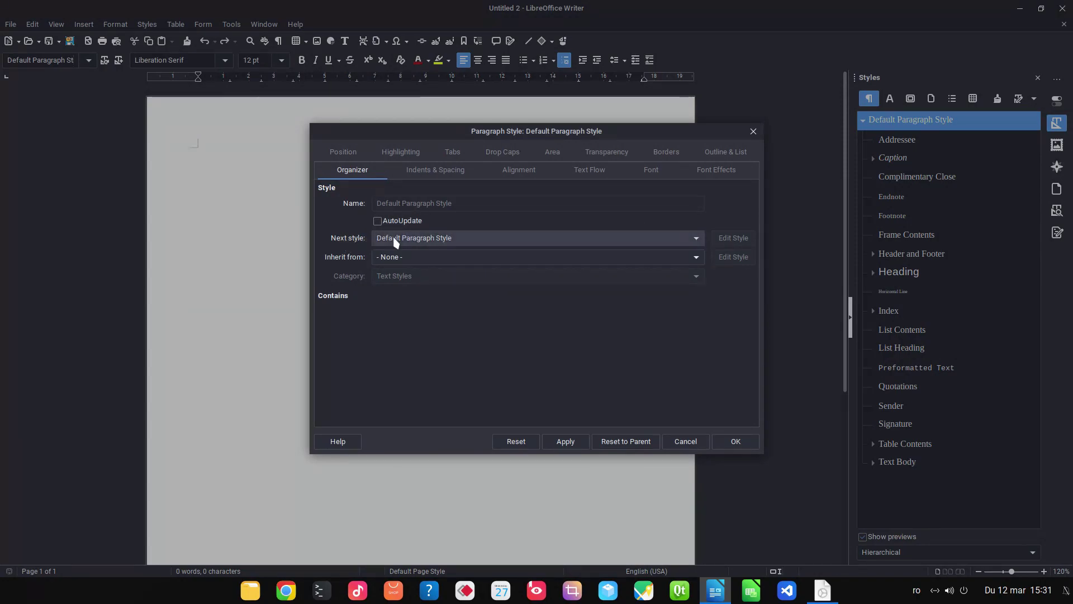
click(684, 441)
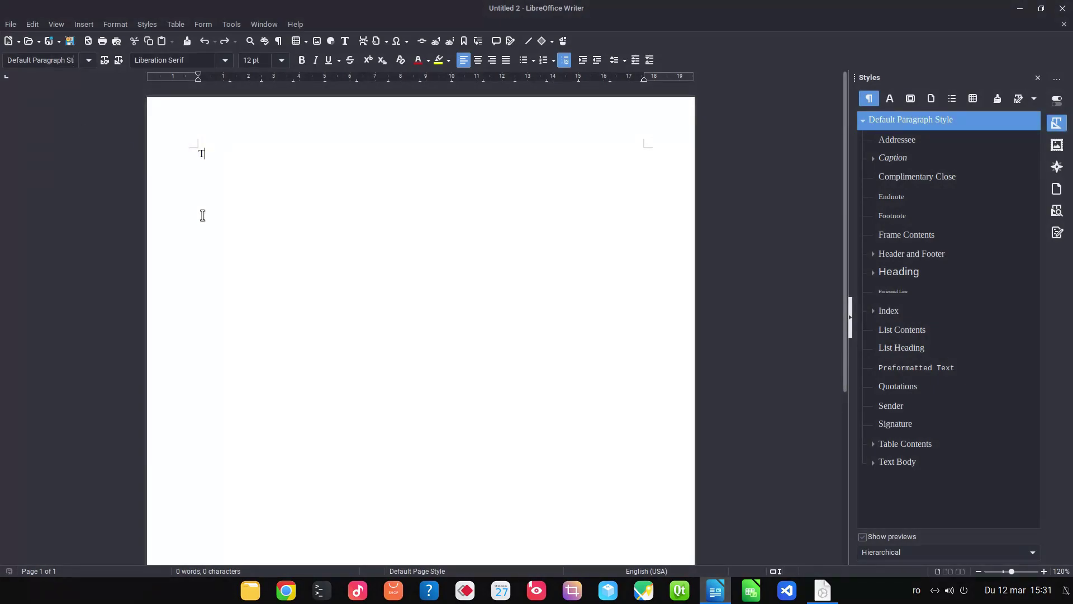
Step: Type 'Title' and make it a Heading 1
text(ti)
key(BackSpace)
key(Insert)
scroll(202, 215, up, 2)
click(88, 60)
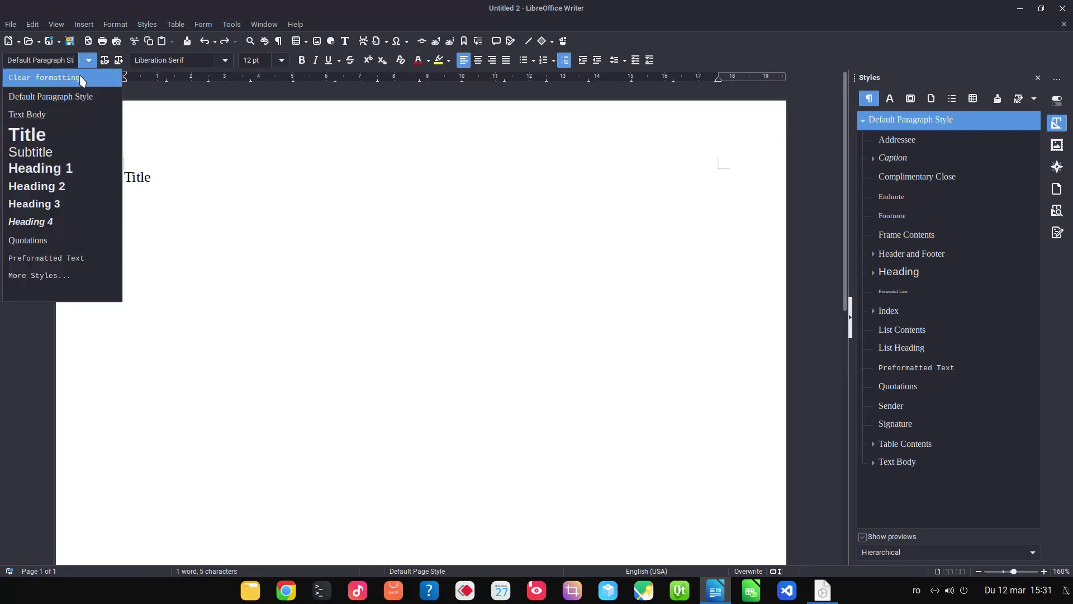
click(62, 167)
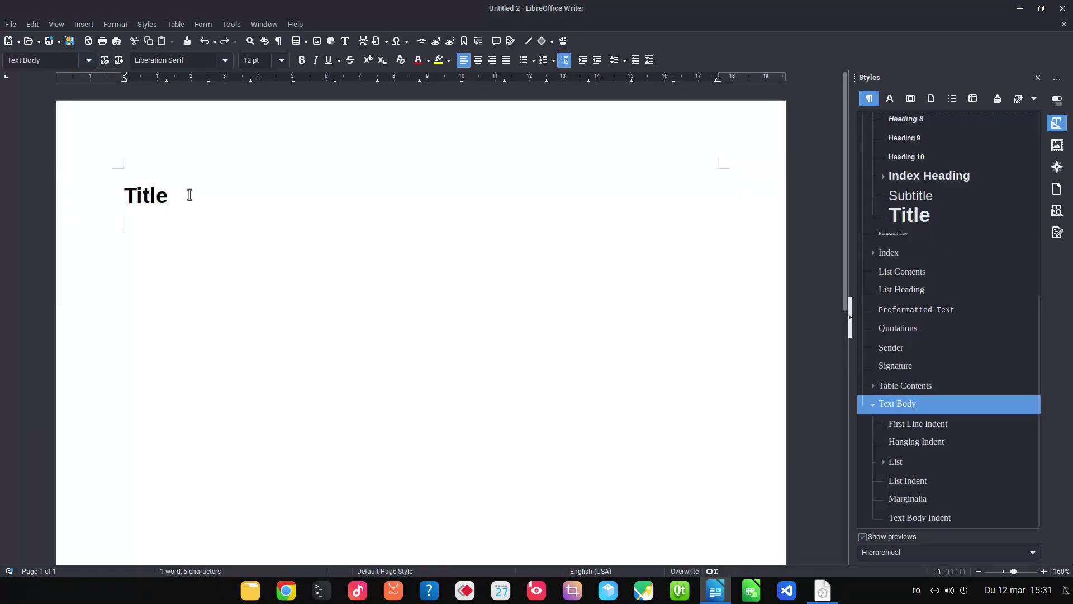
Step: Add a dummy-text story paragraph below the Title and check its Text Body style
text(He heard quiet steps behind him. That didn't bode well. Who could be following him this late at night and in this deadbeat part of town? And at this particular moment, just after he pulled off the big time and was making off with the greenbacks. Was there another crook who'd had the same idea, and was now watching him and waiting for a chance to grab the fruit of his labor? Or did the steps behind him mean that one of many law officers in town was on to him and just waiting to pounce and snap those cuffs on his wrists? He nervously looked all around. Suddenly he saw the alley. Like lightning he darted off to the left and disappeared between the two warehouses almost falling over the trash can lying in the middle of the sidewalk. He tried to nervously tap his way along in the inky darkness and suddenly stiffened: it was a dead-end, he would have to go back the way he had come. The steps got louder and louder, he saw the black outline of a figure coming around the corner. Is this the end of the line? he thought pressing himself back against the wall trying to make himself invisible in the dark, was all that planning and energy wasted? He was dripping with sweat now, cold and wet, he could smell the fear coming off his clothes. Suddenly next to him, with a barely noticeable squeak, a door swung quietly to and fro in the night's breeze. Could this be the haven he'd prayed for? Slowly he slid toward the door, pressing himself more and more into the wall, into the dark, away from his enemy. Would this door save his hide?)
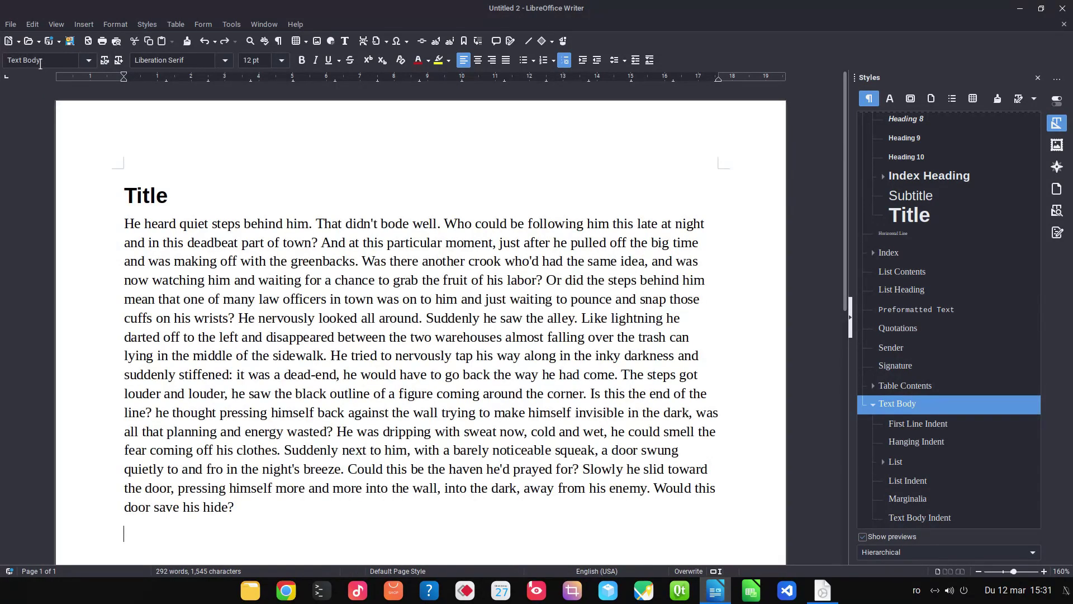
click(163, 243)
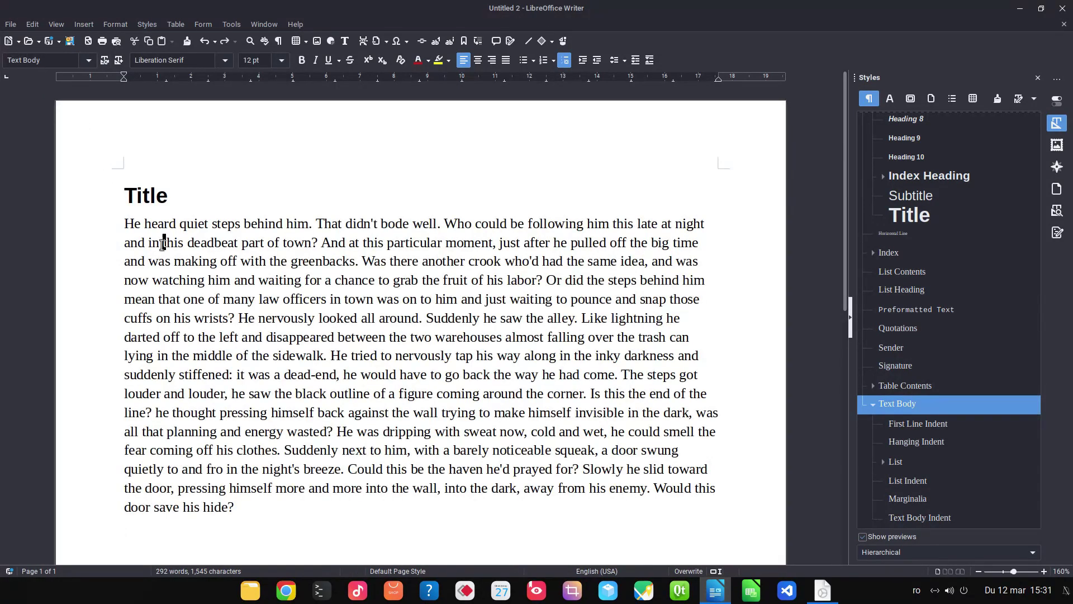
click(152, 197)
click(185, 242)
click(89, 61)
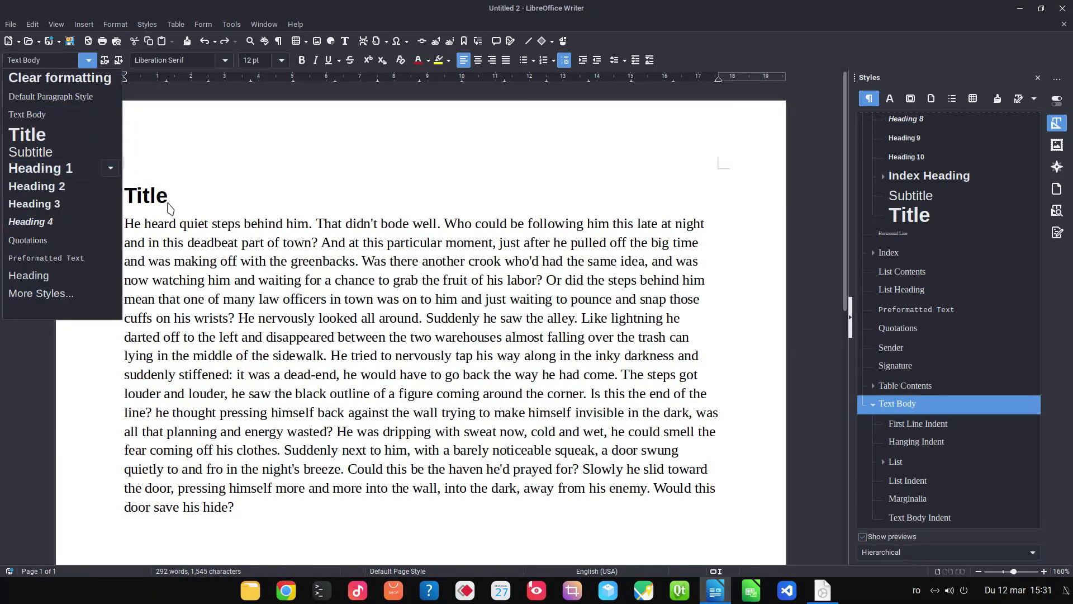
click(231, 244)
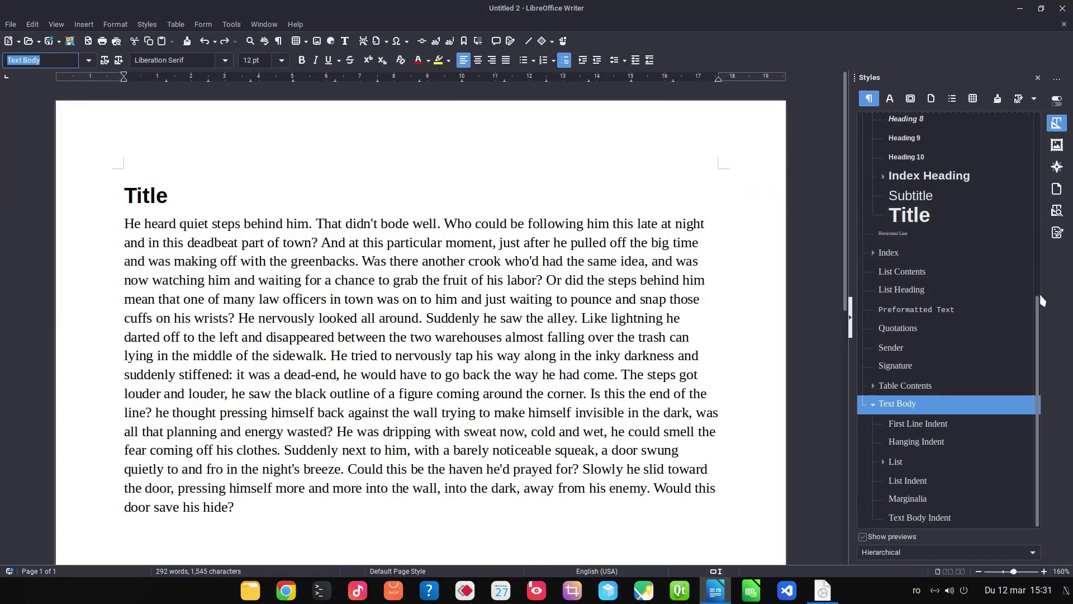
Step: Set Heading 1's next style to Heading 2
scroll(1028, 223, up, 2)
scroll(1028, 224, up, 2)
click(939, 222)
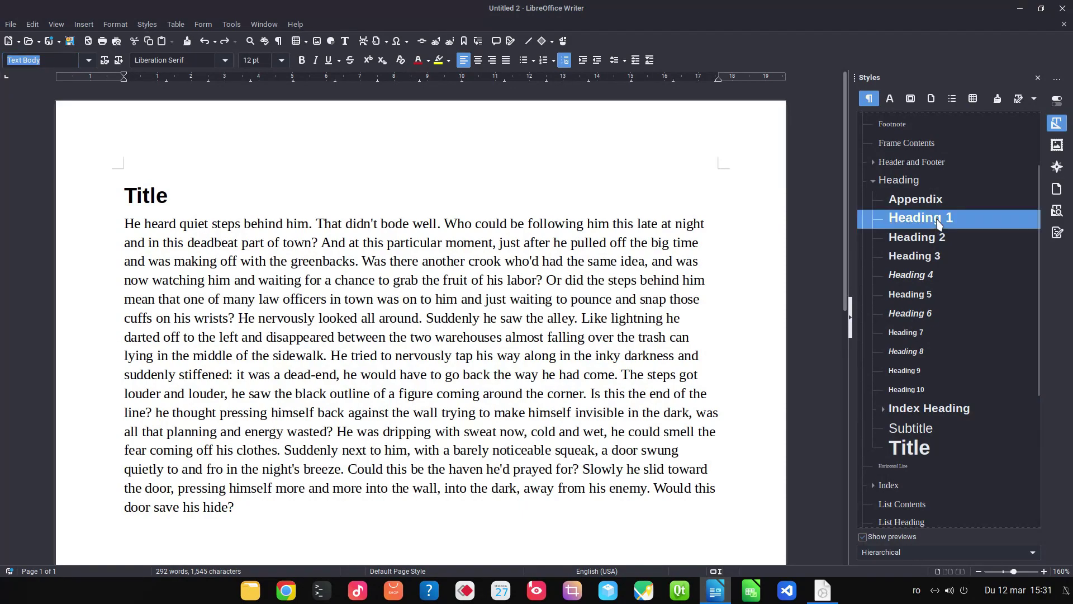
right_click(938, 221)
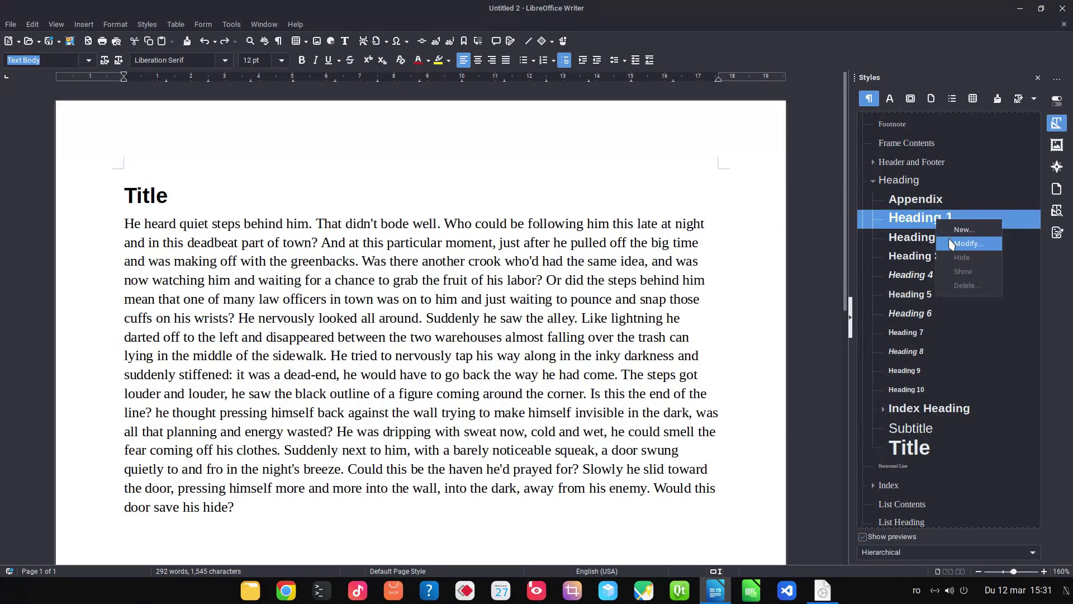
click(967, 243)
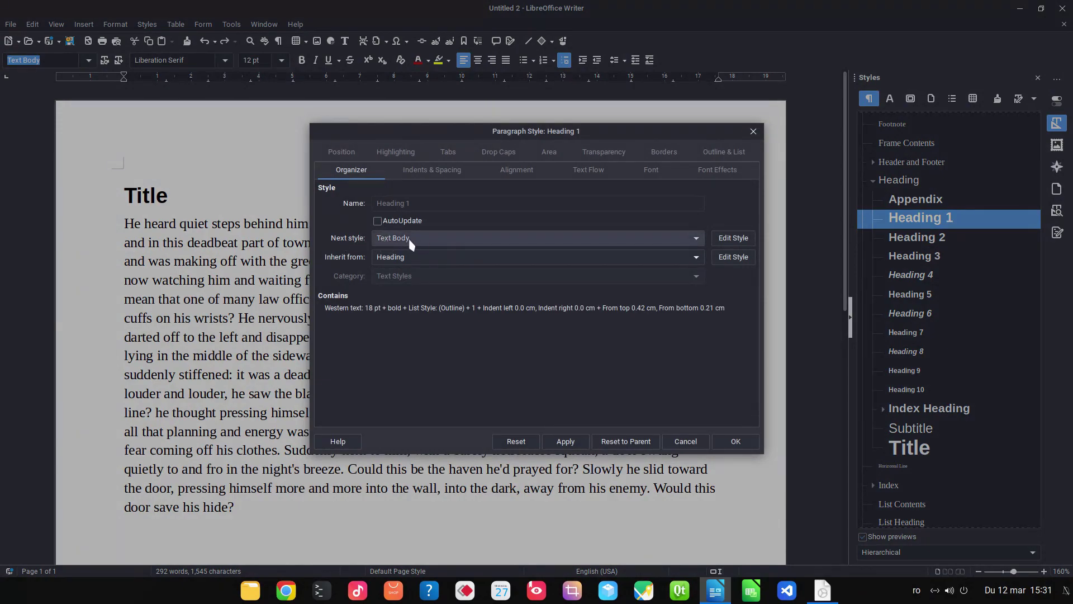
click(411, 244)
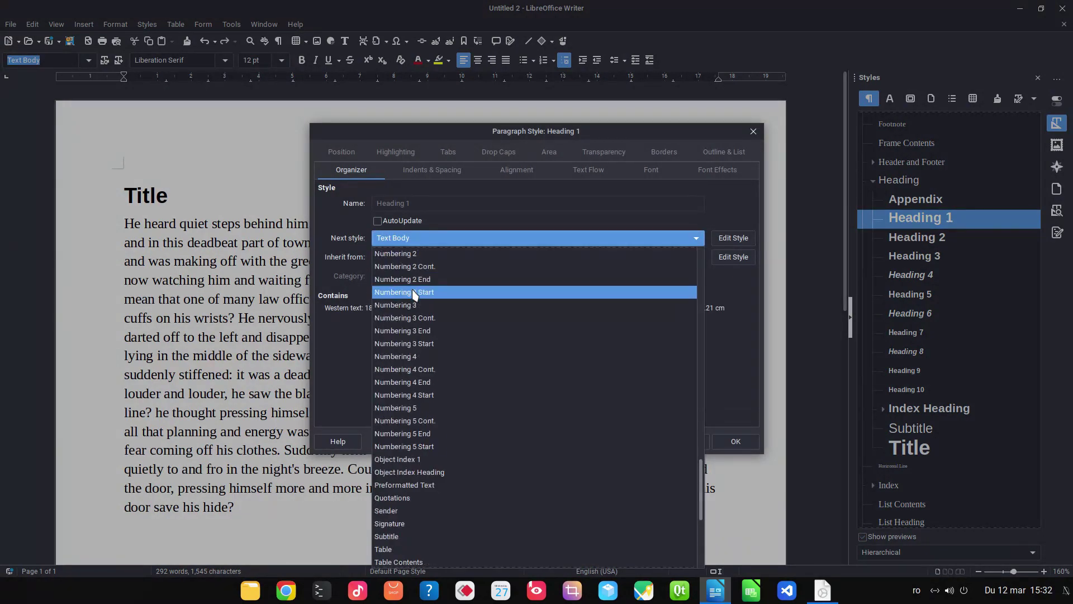
scroll(414, 295, up, 20)
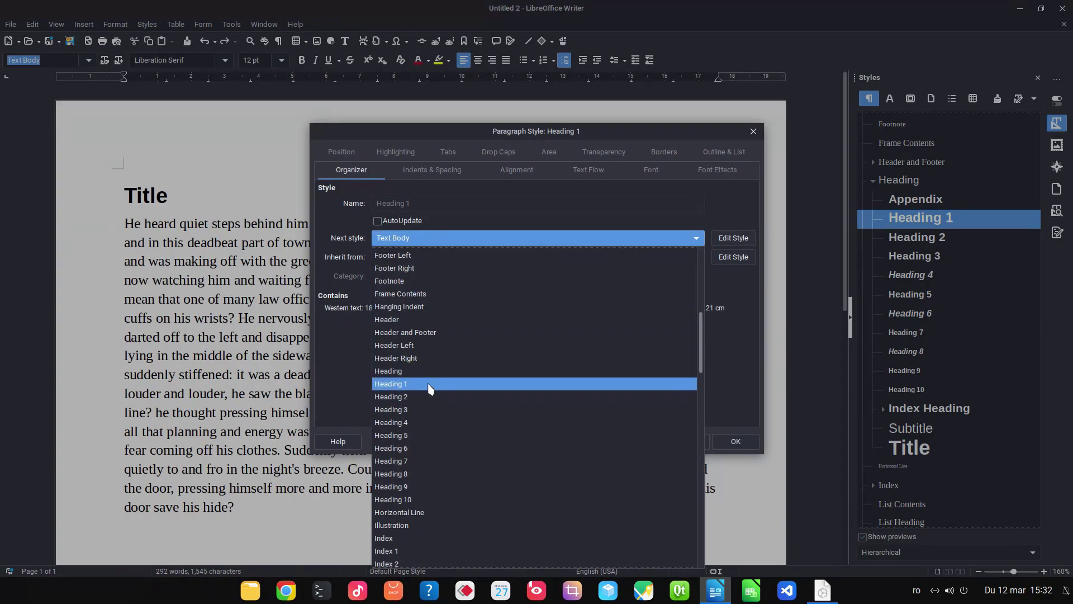
click(429, 396)
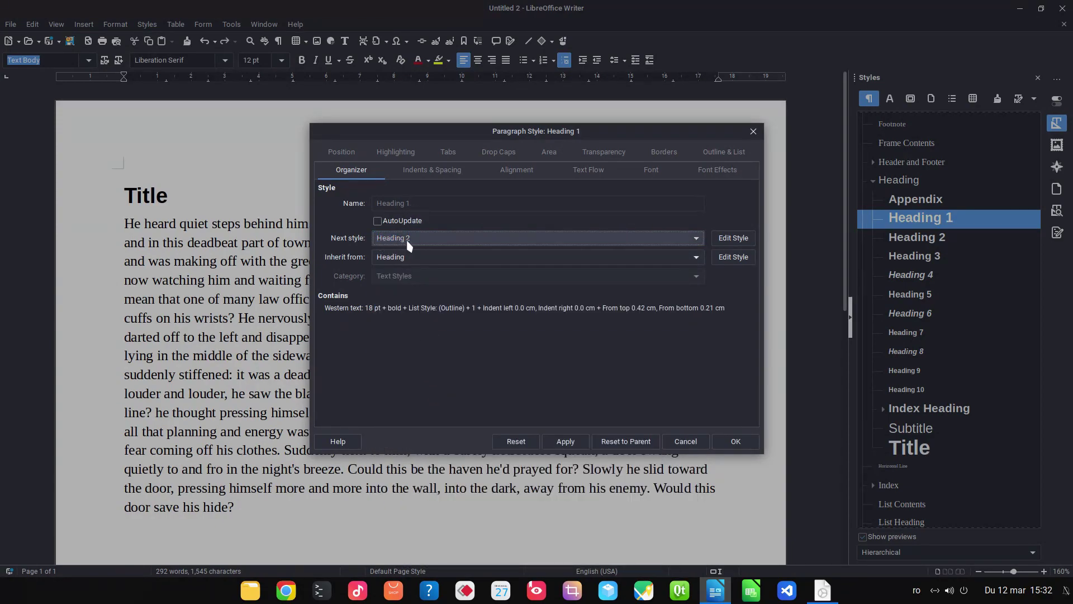
click(565, 441)
click(721, 440)
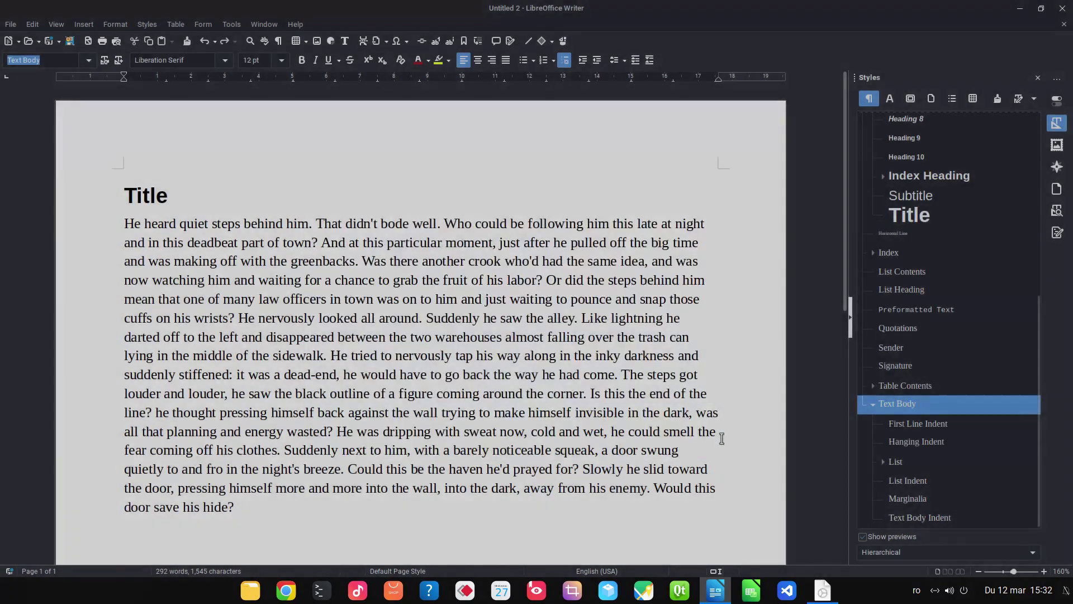
Step: Open the Heading 2 style settings, keep Text Body as its next style, and close them
scroll(950, 320, up, 5)
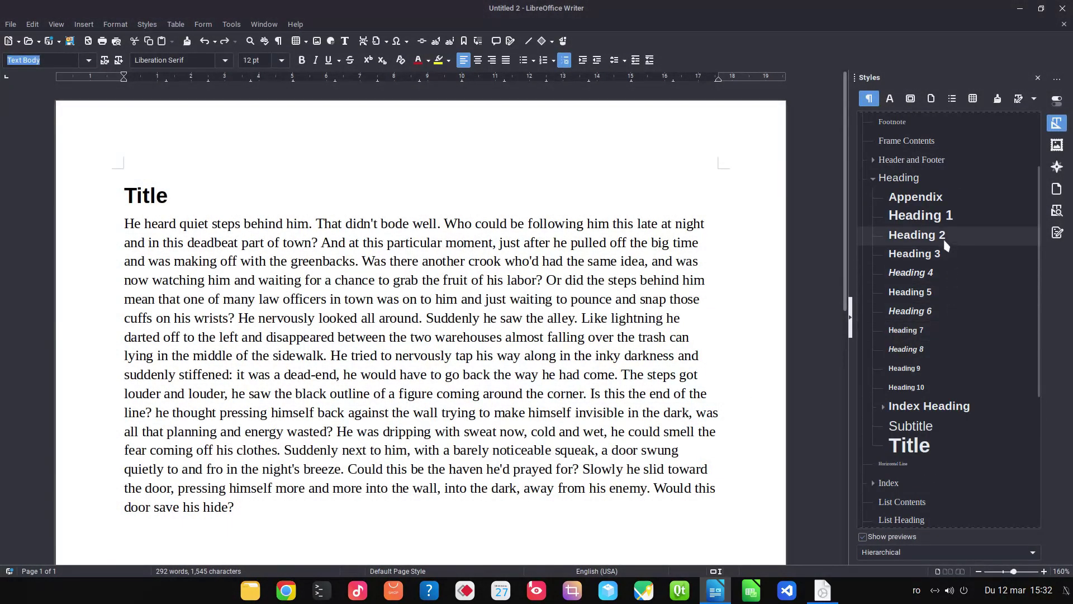
click(944, 241)
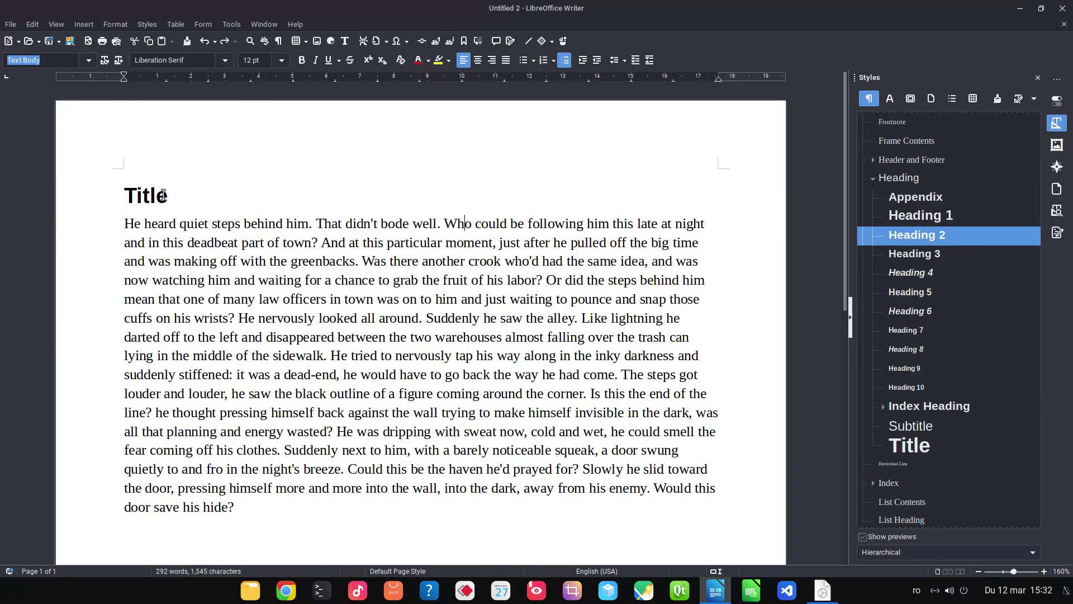
right_click(903, 235)
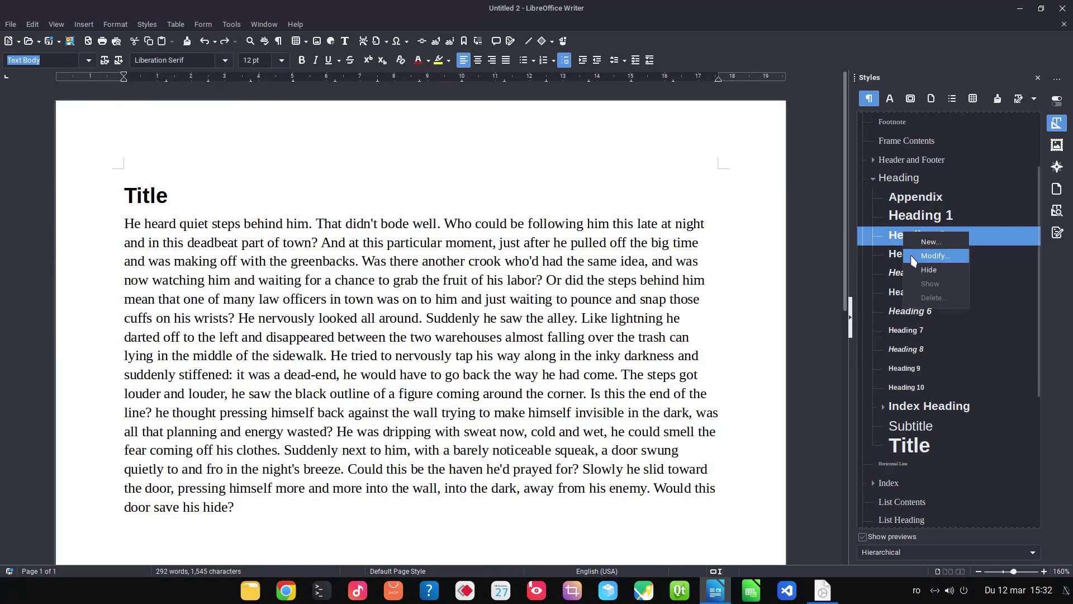
click(917, 258)
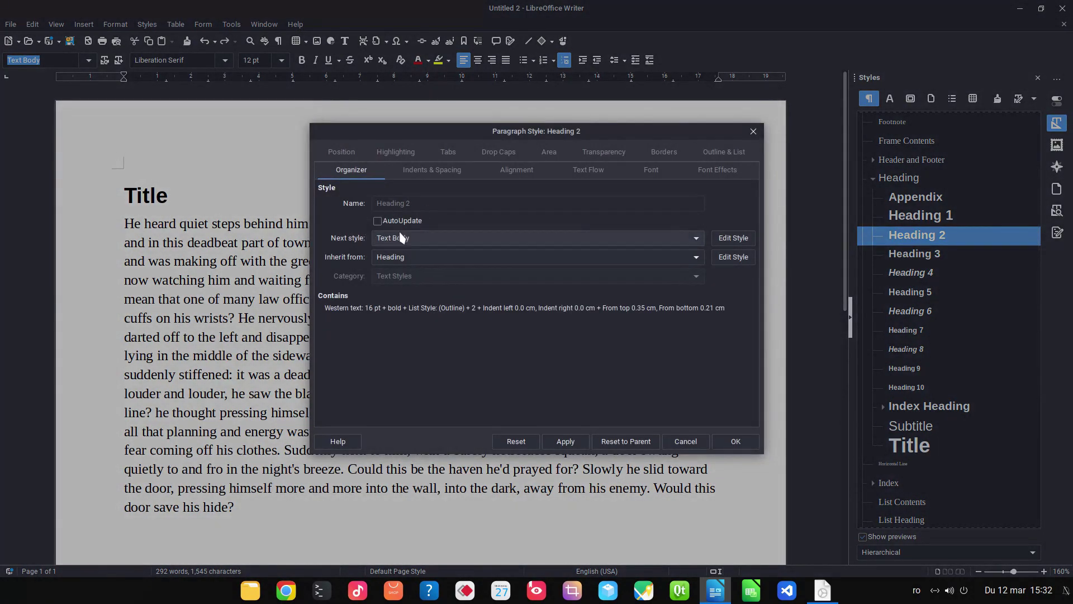
click(565, 441)
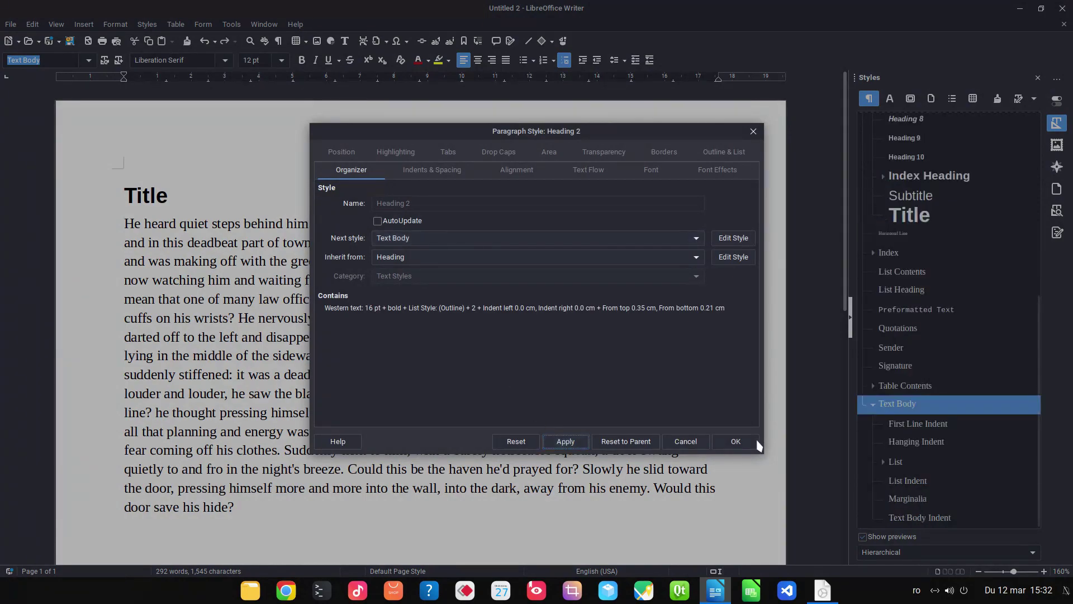
click(736, 440)
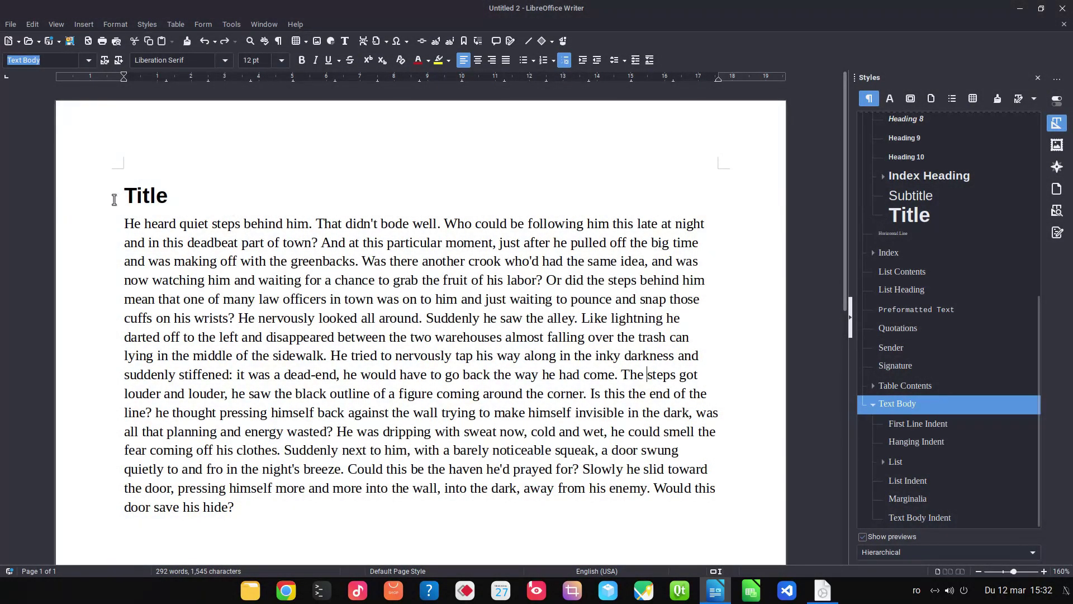
Step: Clear the document and retype 'Title' as a Heading 1
key(ctrl+a)
key(ctrl+c)
key(Delete)
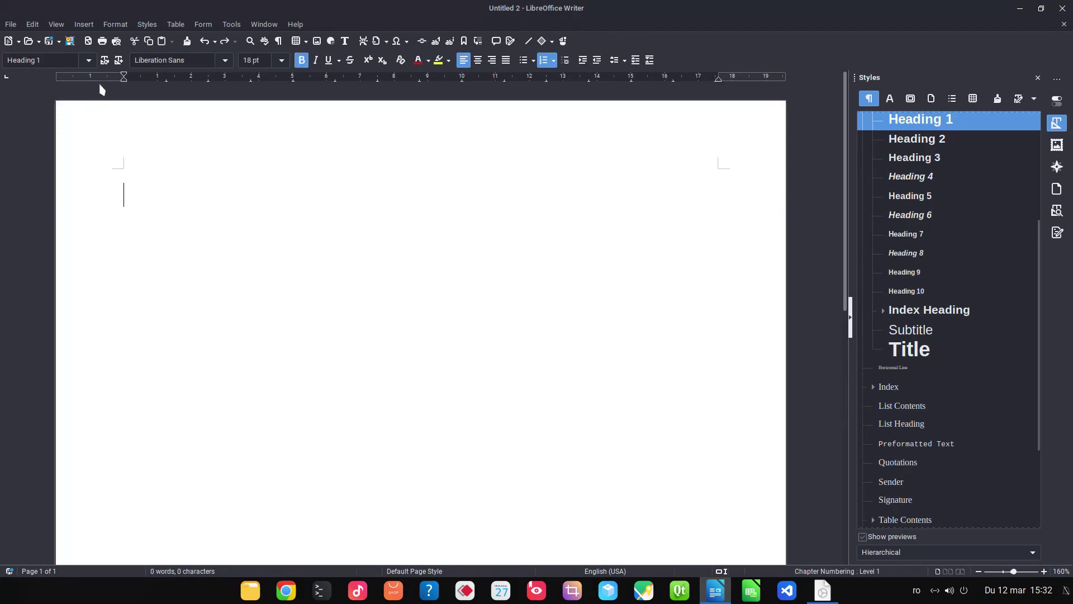
click(87, 60)
click(84, 76)
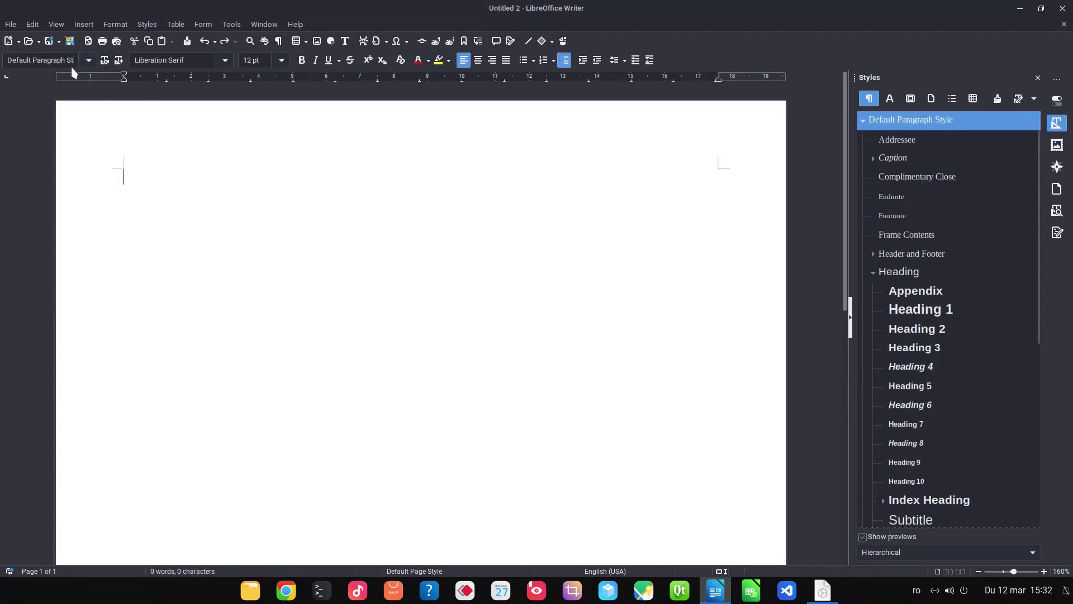
text(Tt)
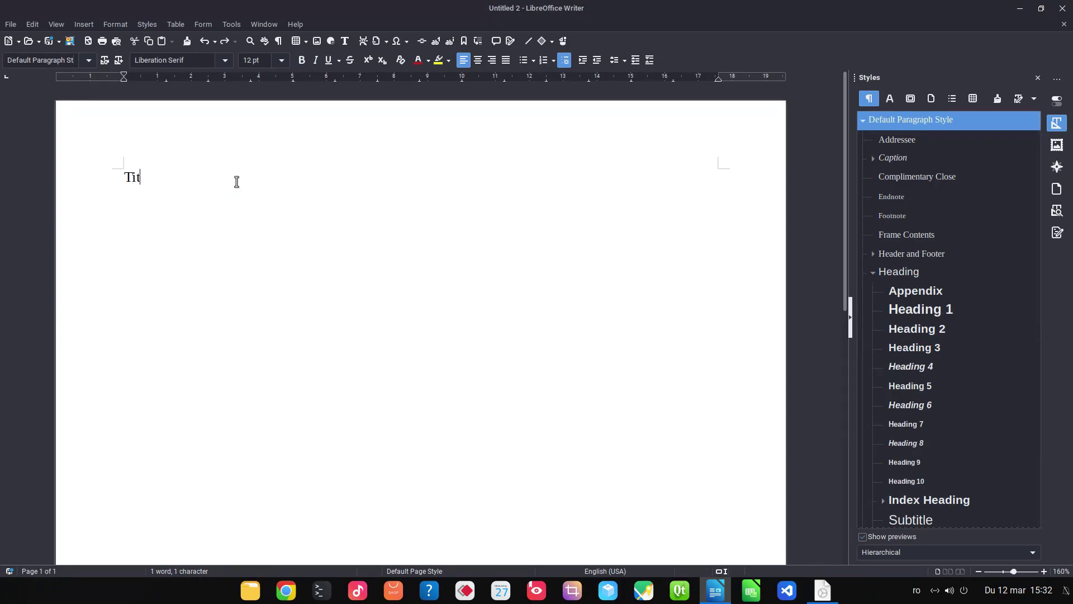
click(88, 60)
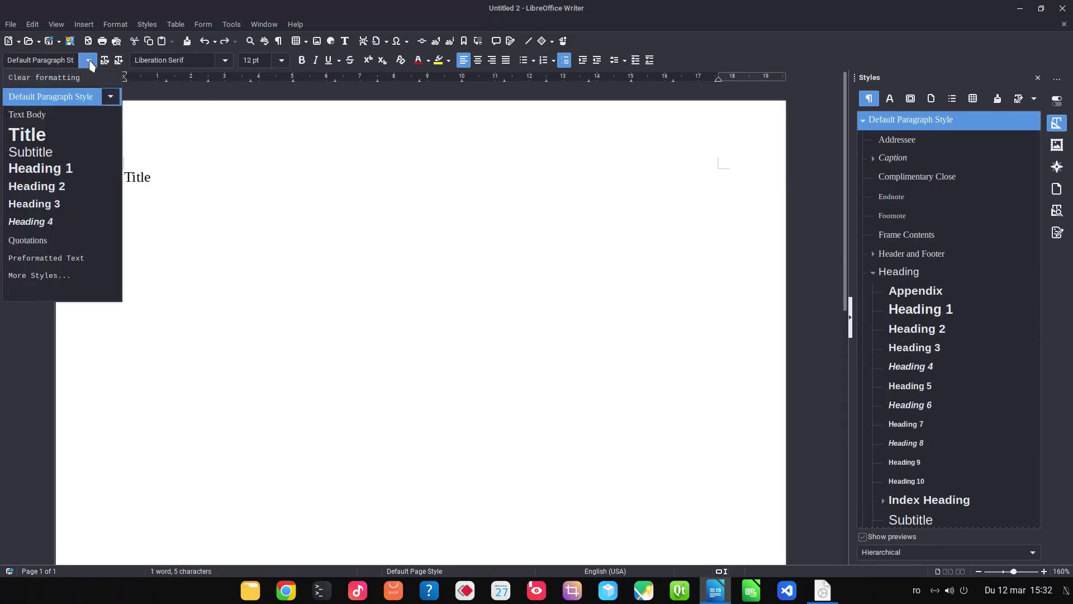
click(73, 168)
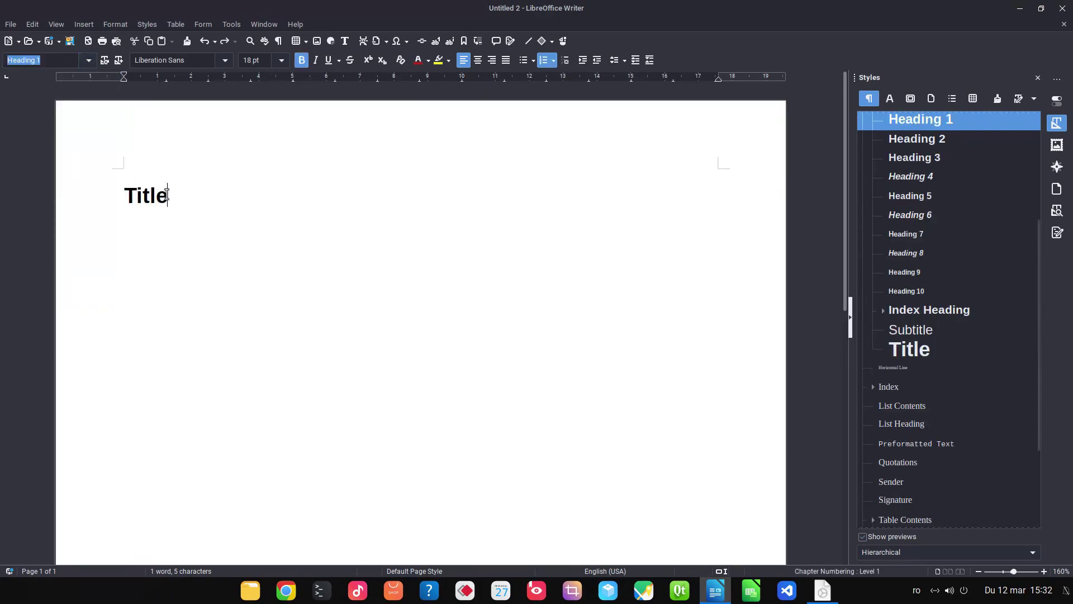
Step: Add a 'Heading 2' heading with a dummy-text paragraph beneath it
key(ctrl+2)
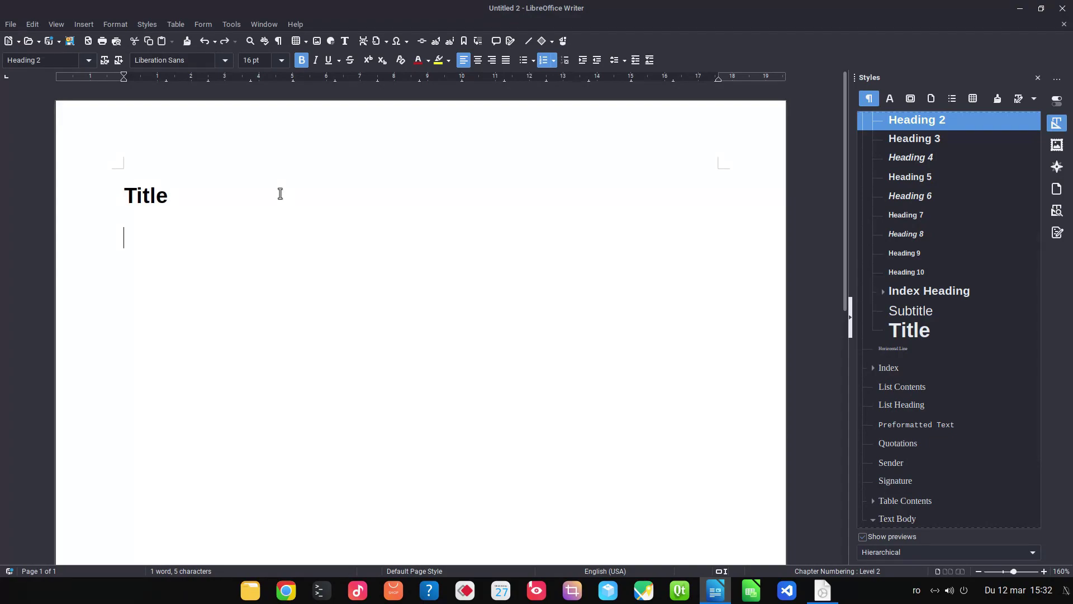
text(headin)
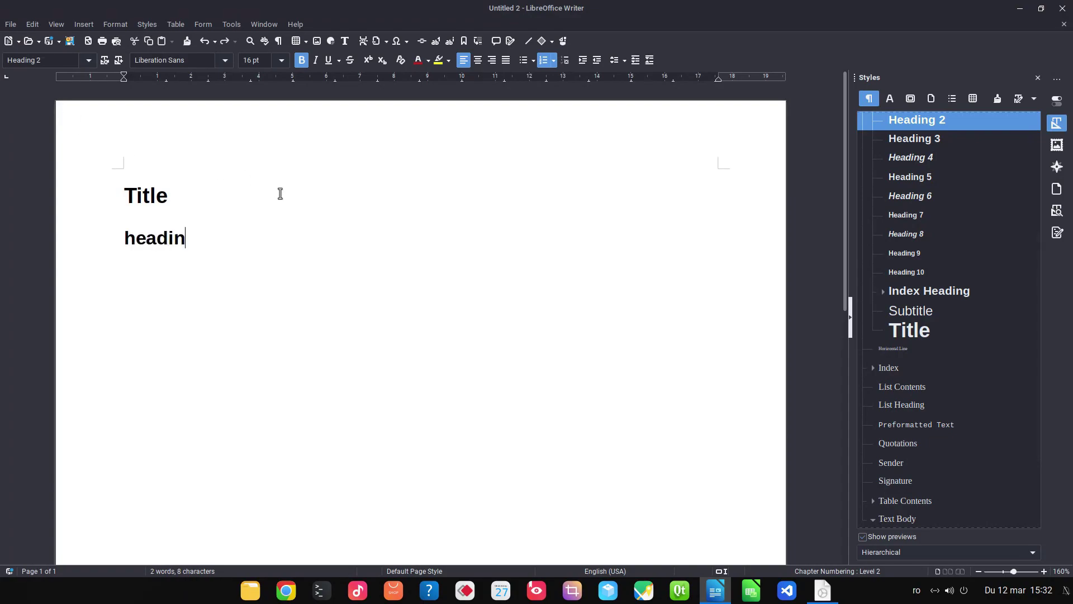
text(g 2)
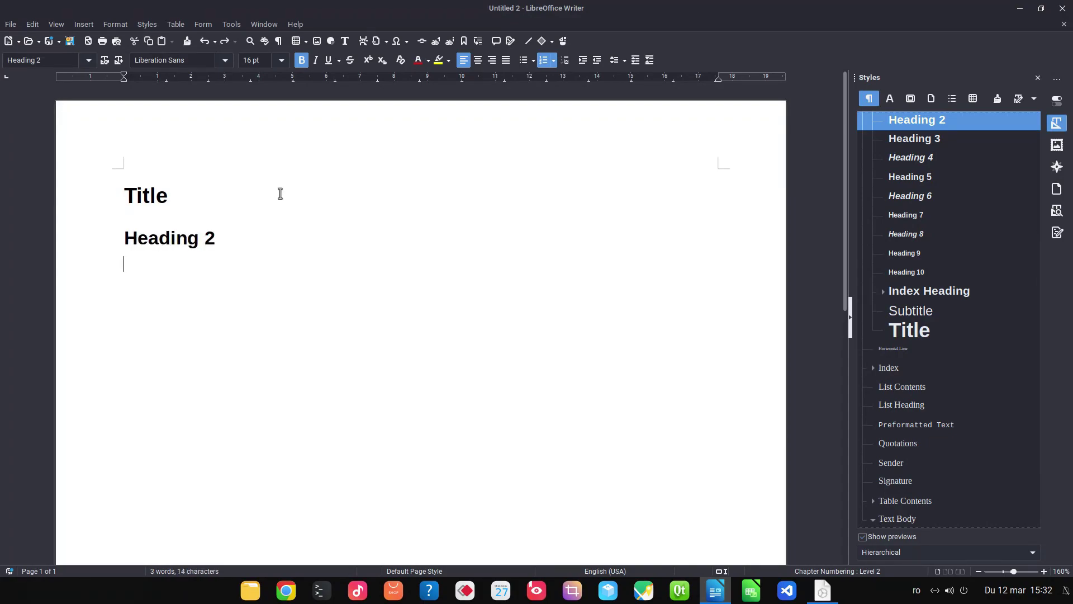
text(t)
key(F3)
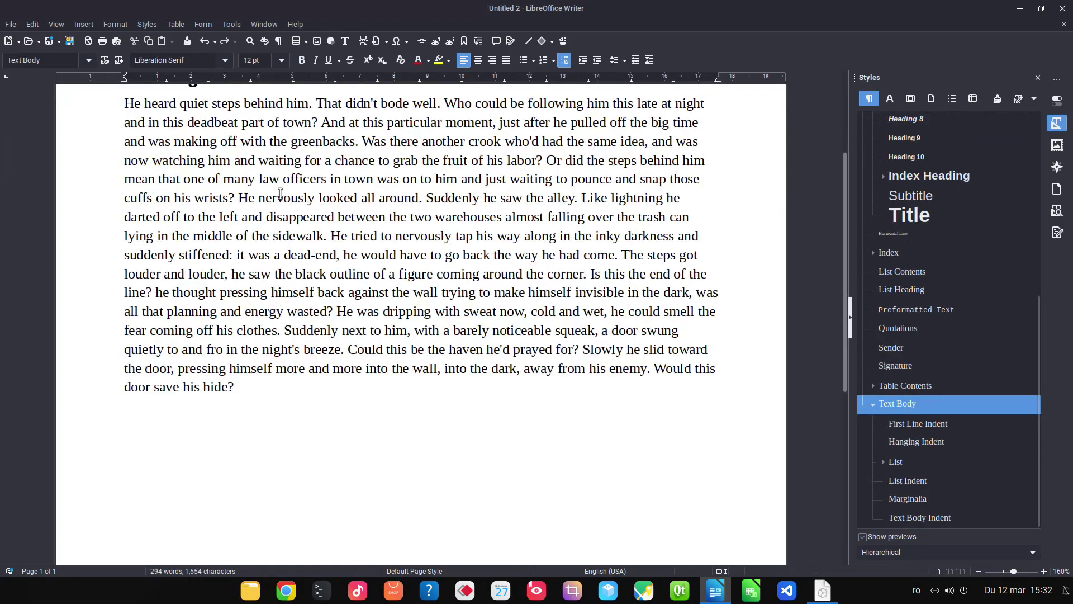
ctrl+scroll(325, 258, down, 3)
scroll(327, 267, up, 4)
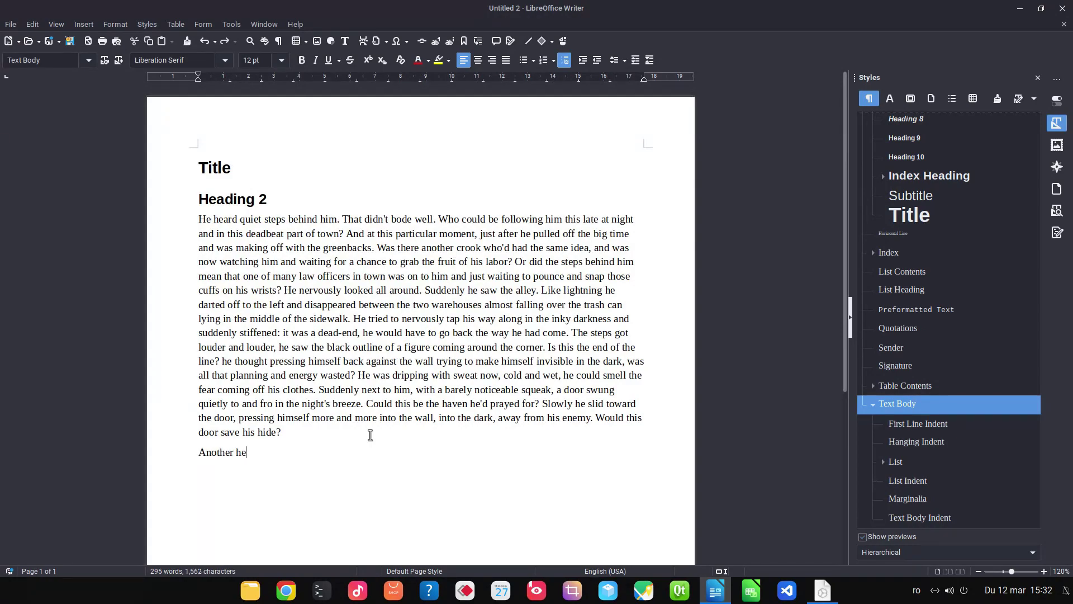
Step: Finish 'Another heading' as a Heading 2 and paste the body paragraph below it
text(ding)
click(88, 59)
click(34, 184)
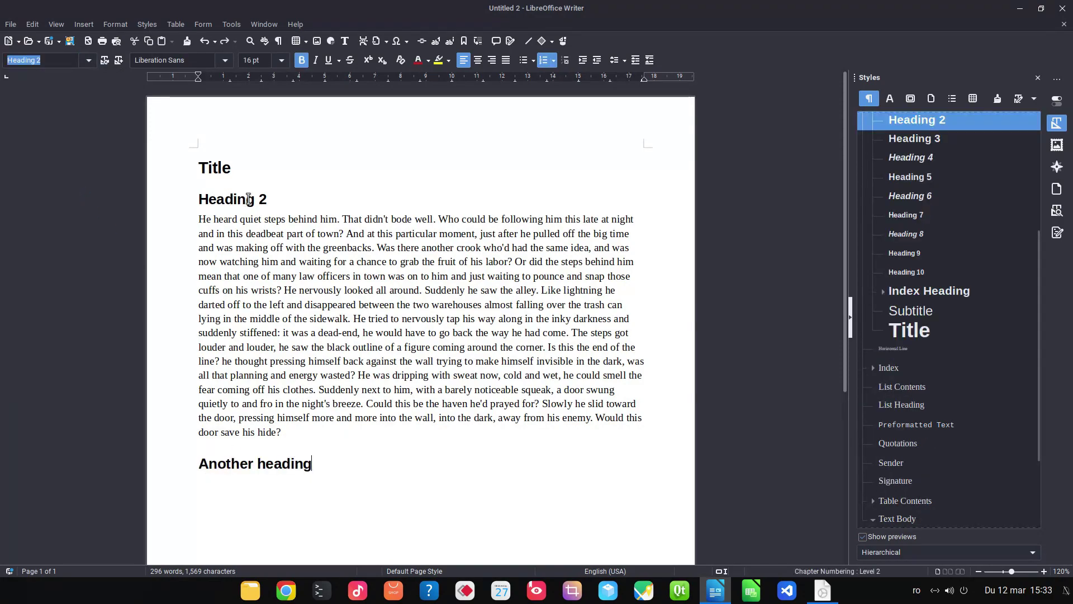
key(Return)
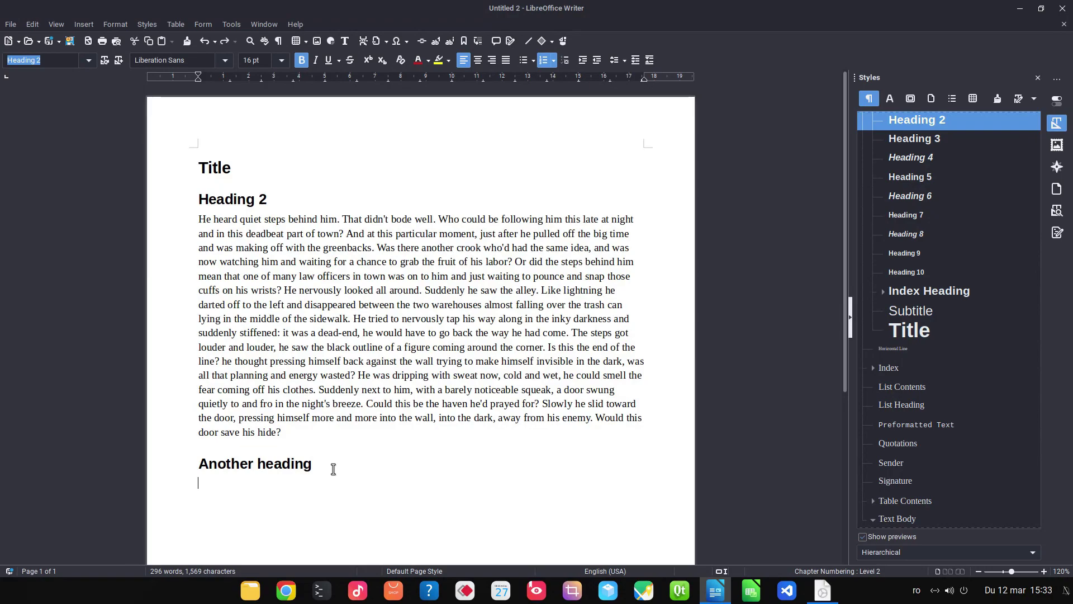
key(ctrl+v)
Step: Change the Heading 2 style's font colour to Blue under Font Effects
scroll(336, 467, up, 5)
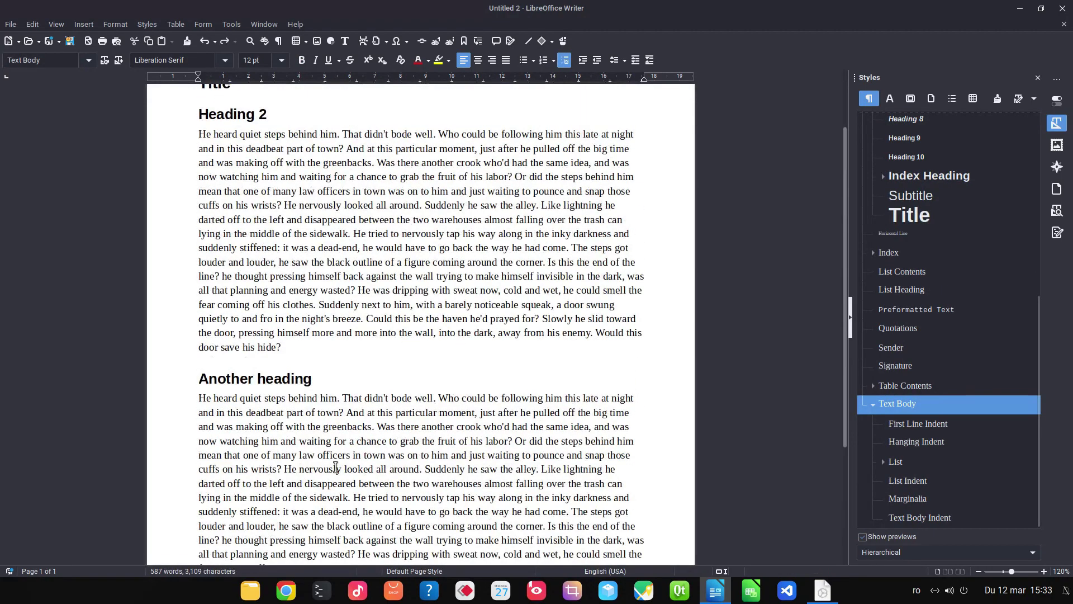
scroll(412, 406, up, 3)
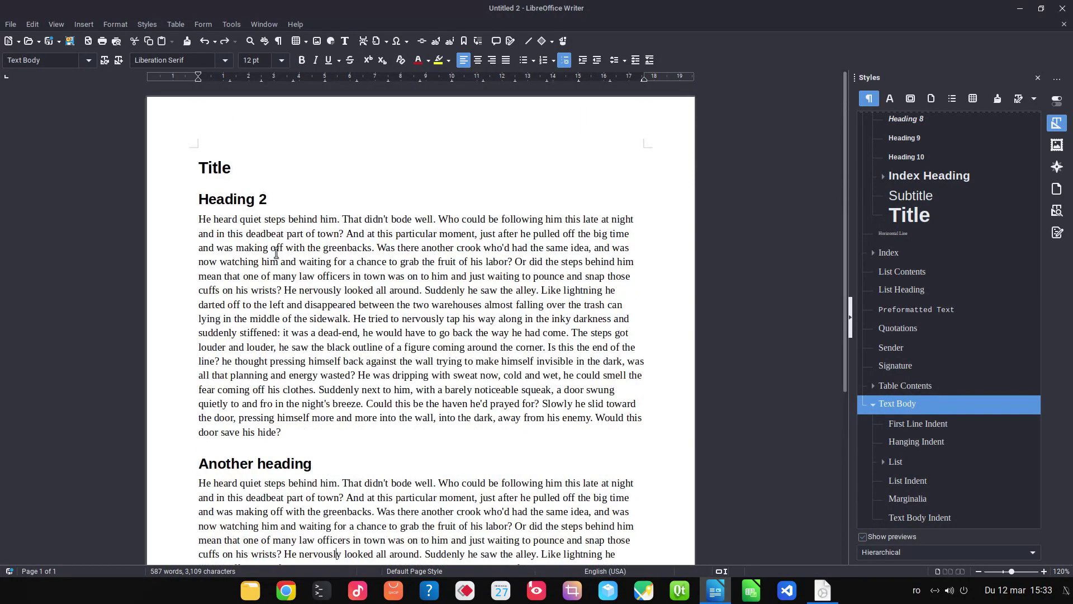
scroll(925, 331, up, 6)
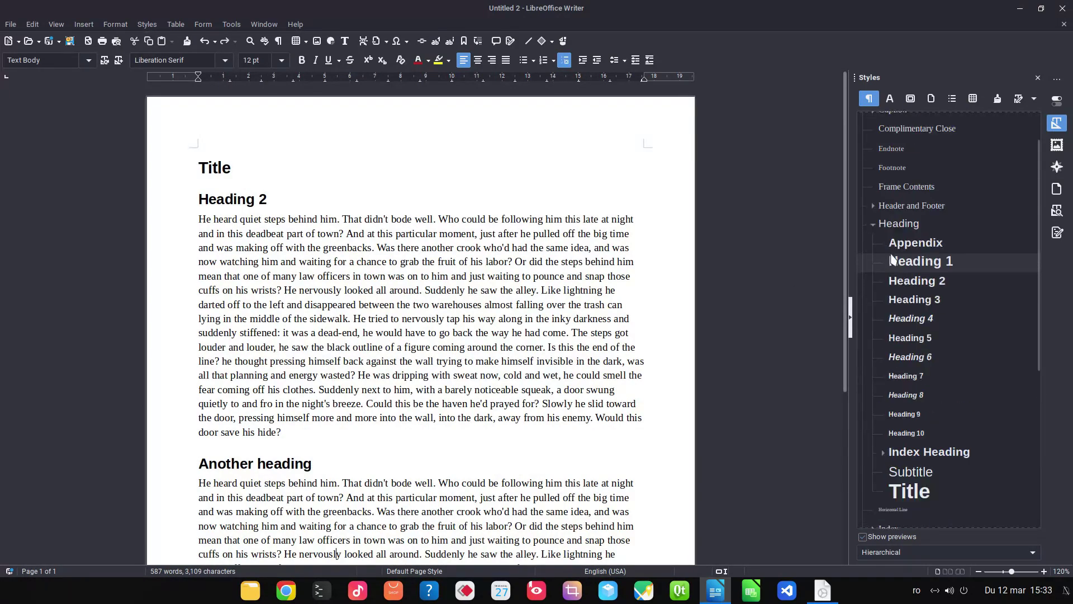
right_click(924, 330)
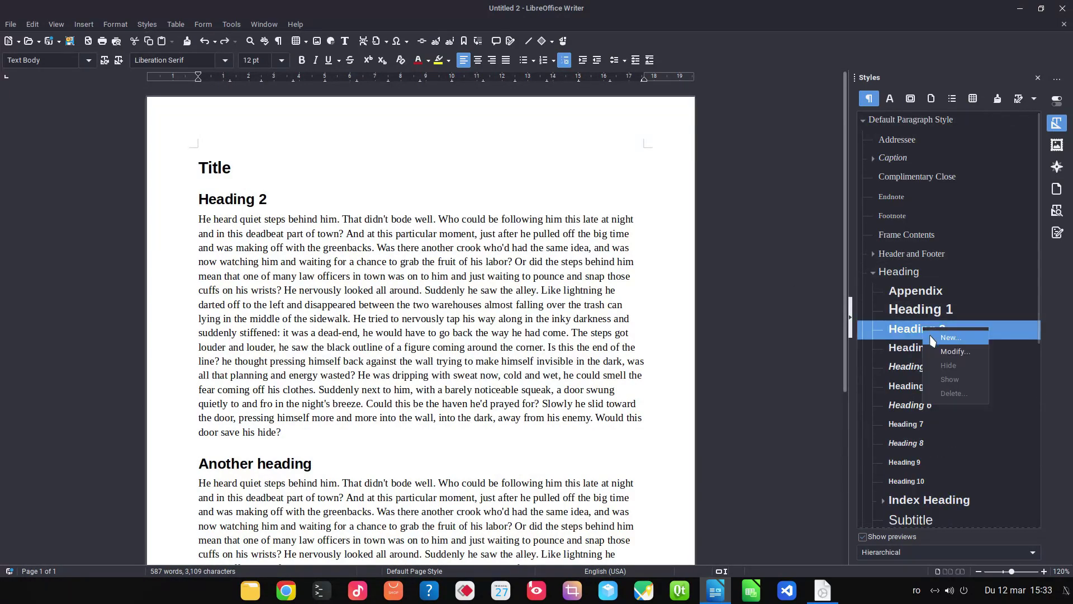
click(900, 334)
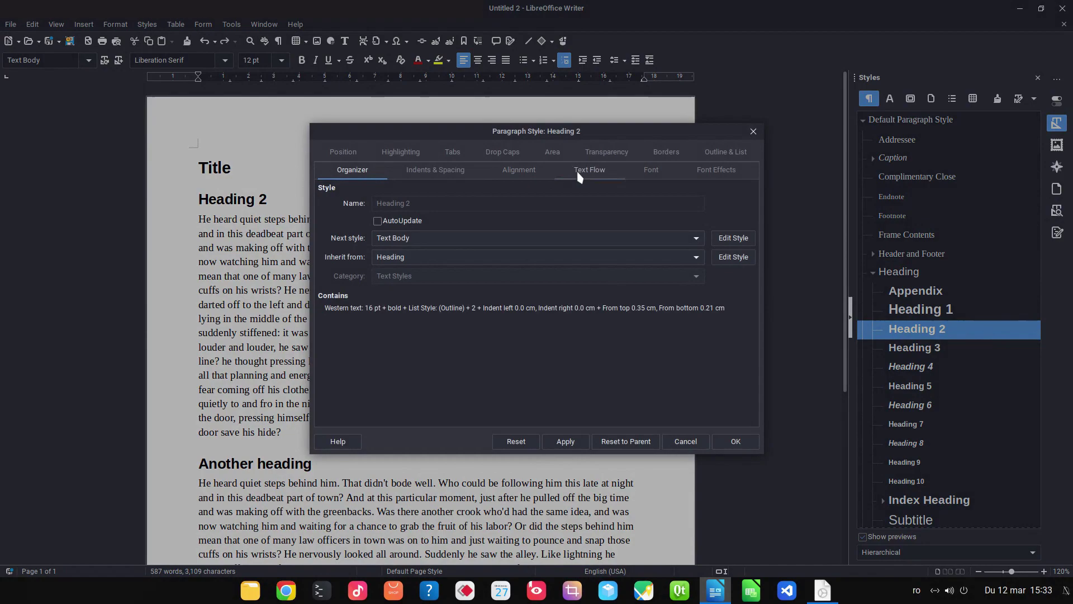
click(716, 169)
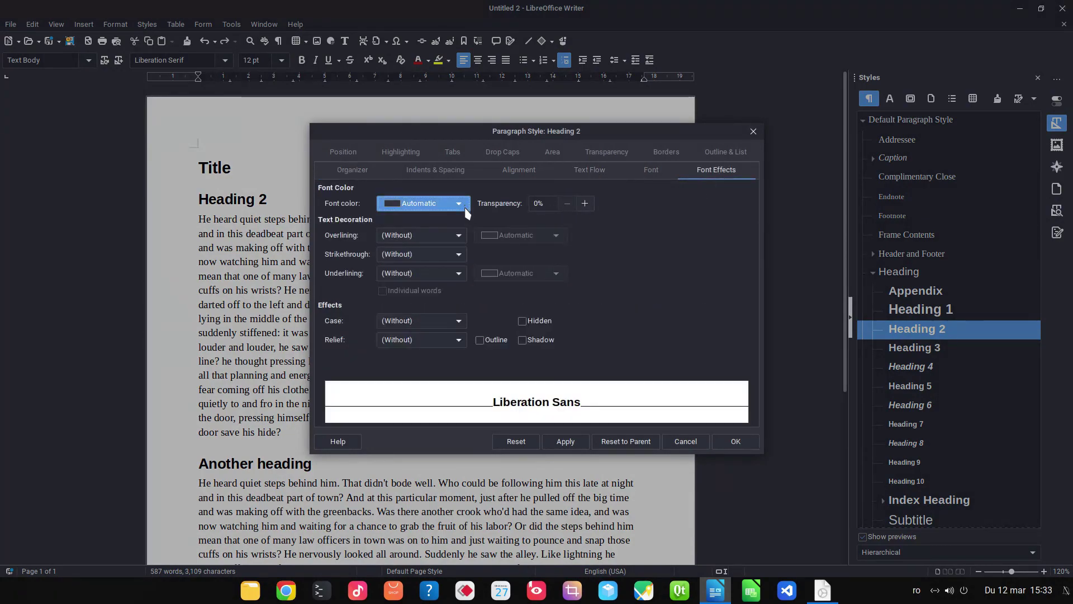
click(423, 203)
click(455, 259)
click(565, 441)
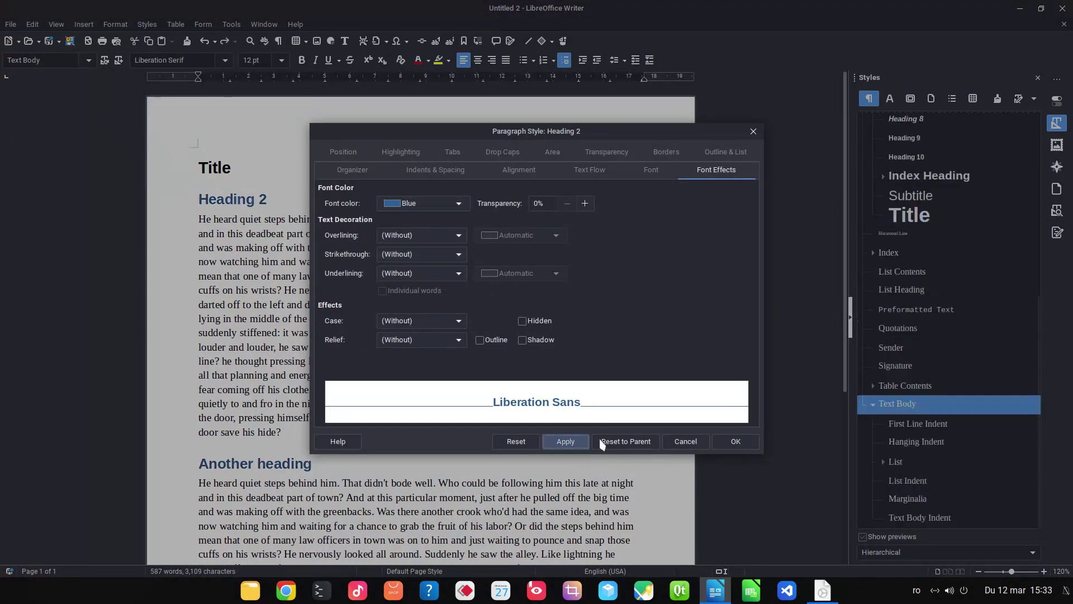
click(718, 436)
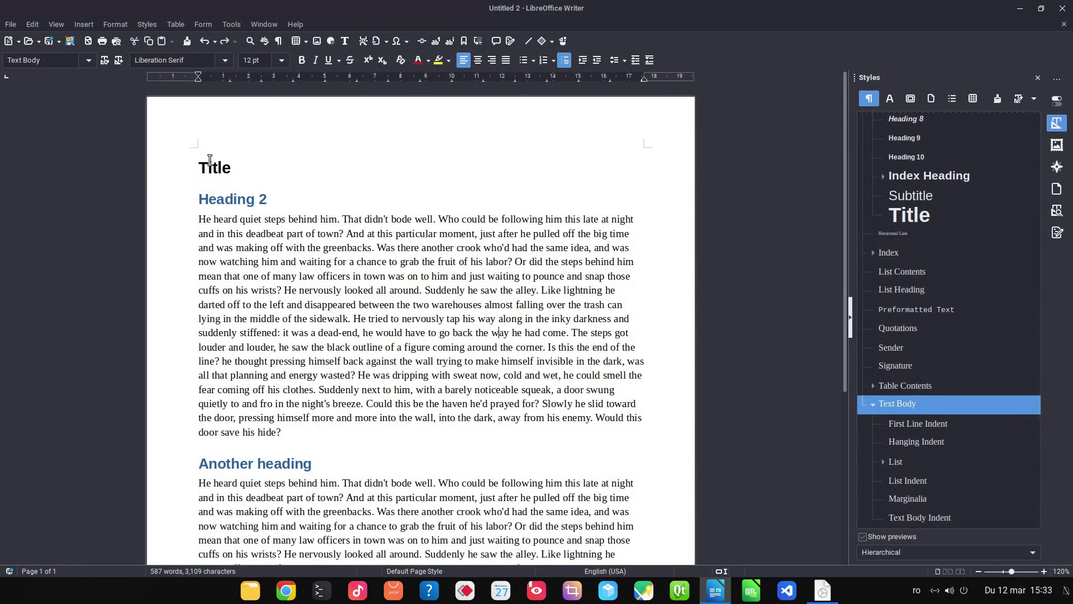
Step: Number outline levels 1 and 2 in 1, 2, 3 format via Chapter Numbering
click(232, 25)
click(270, 211)
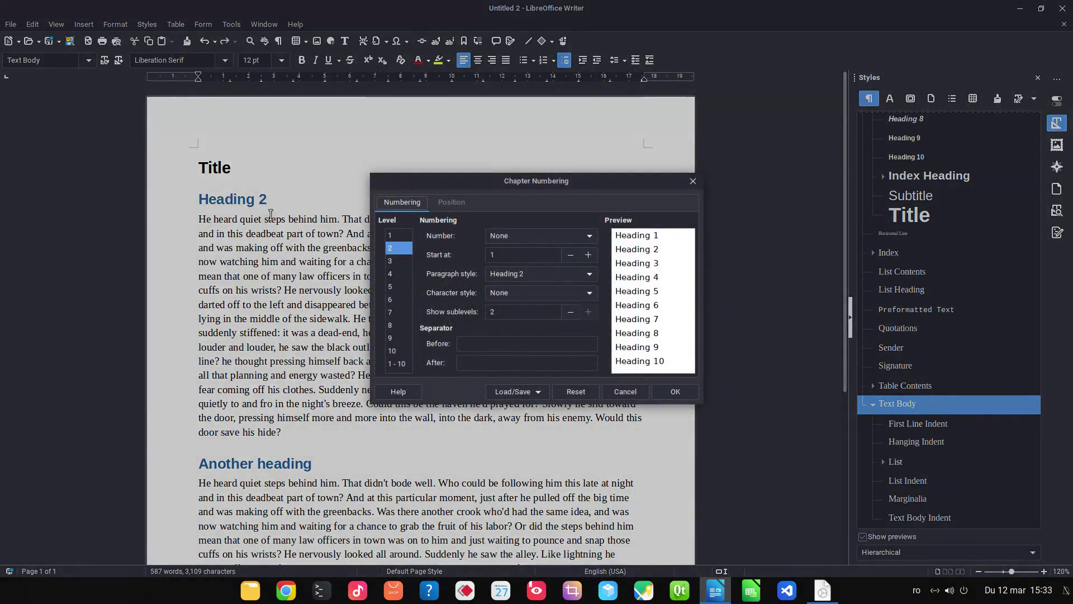
click(397, 235)
click(510, 236)
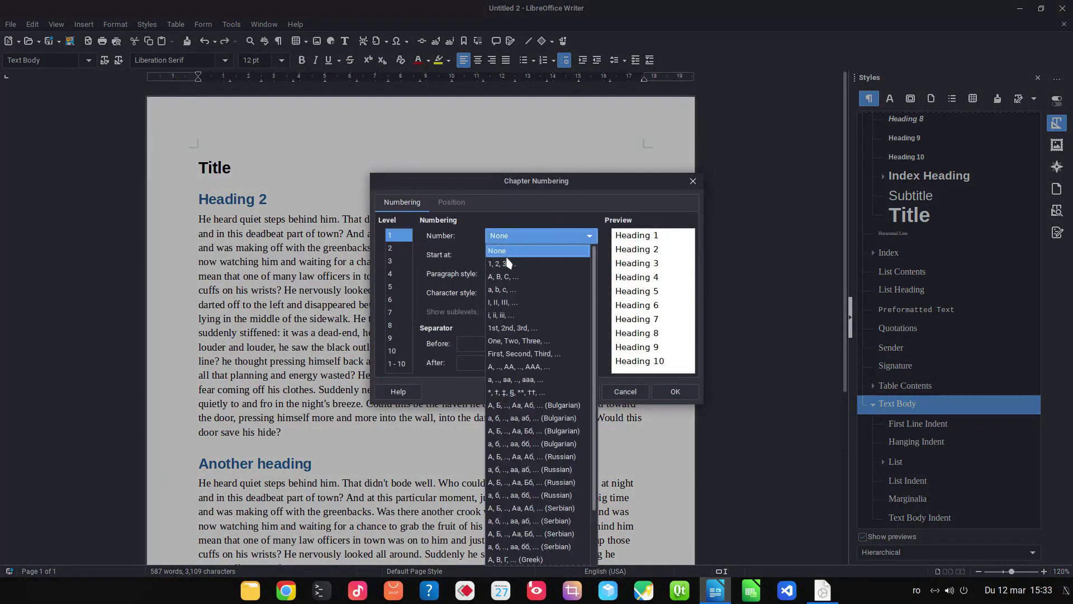
click(507, 263)
click(394, 249)
click(517, 236)
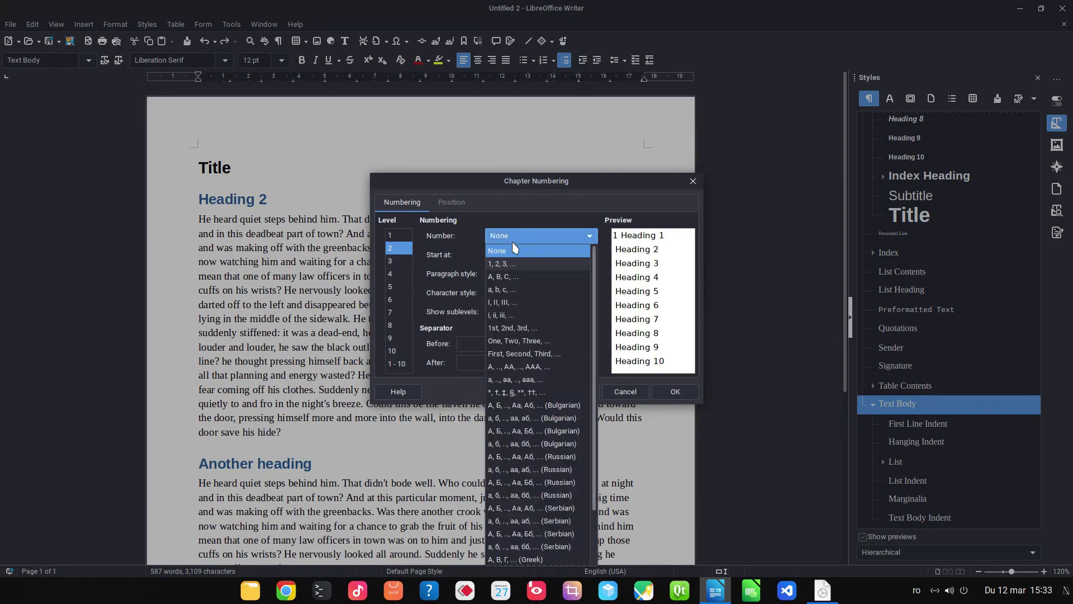
click(510, 263)
click(407, 236)
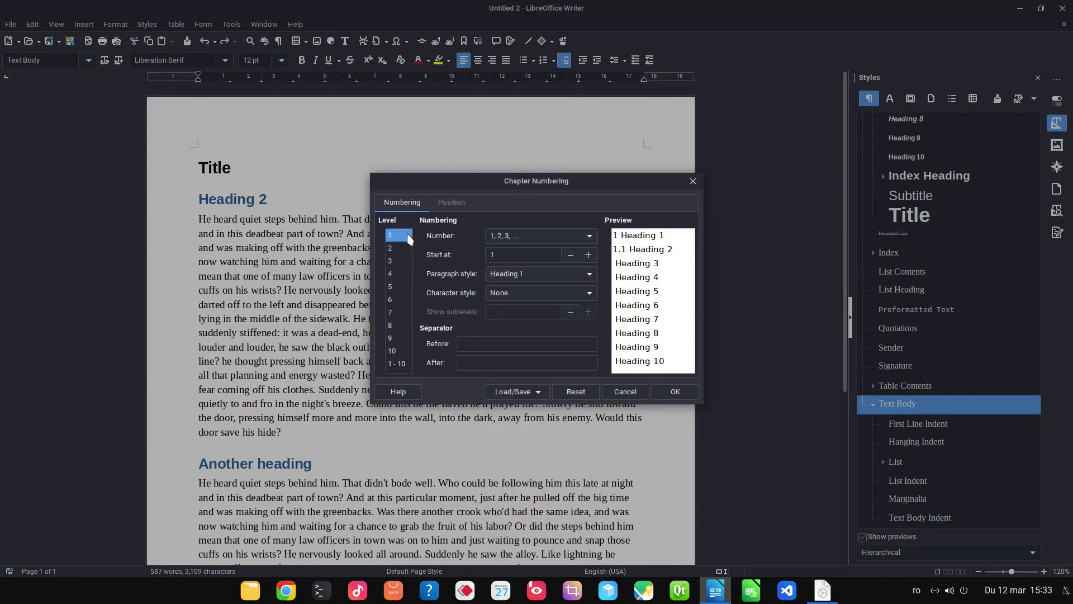
click(676, 391)
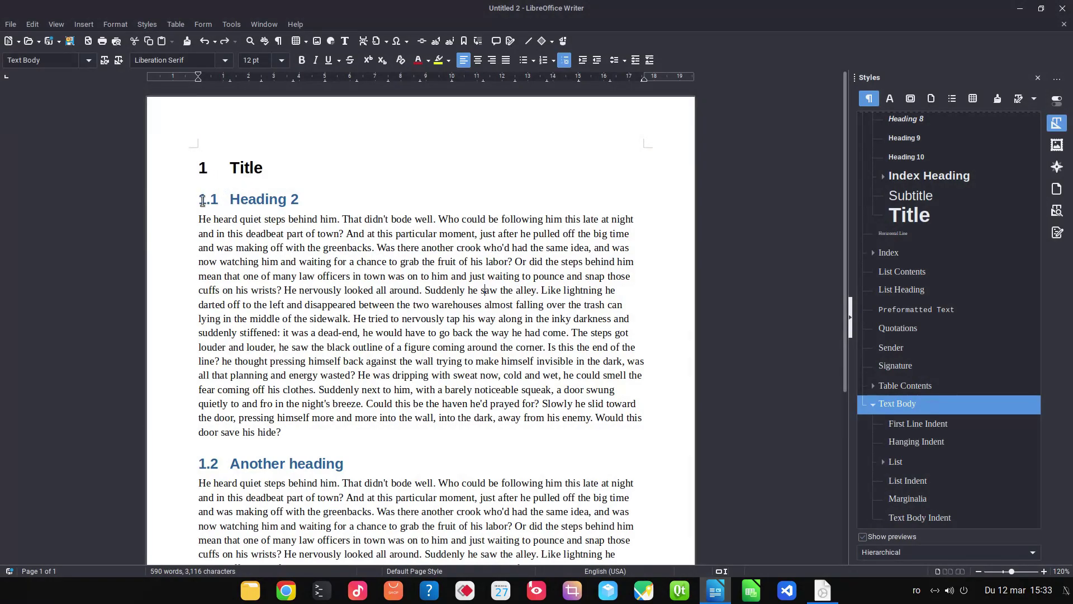
scroll(229, 478, down, 5)
scroll(290, 342, up, 5)
Step: Delete the 1.2 paragraph's text after 'cuffs on his wrists?'
scroll(269, 177, down, 6)
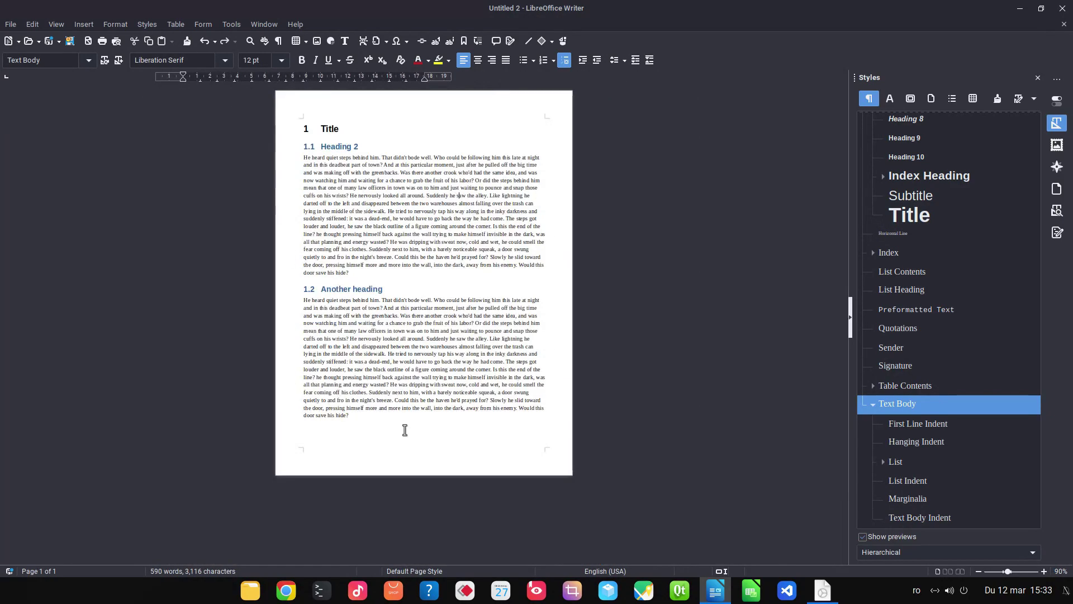
drag(400, 431, 349, 341)
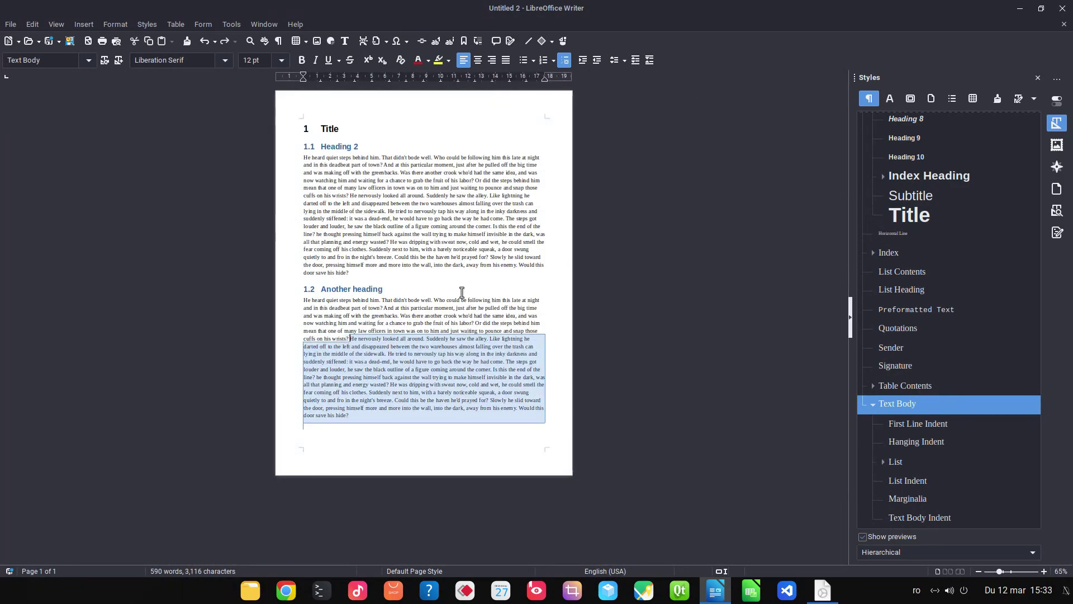
text(ă)
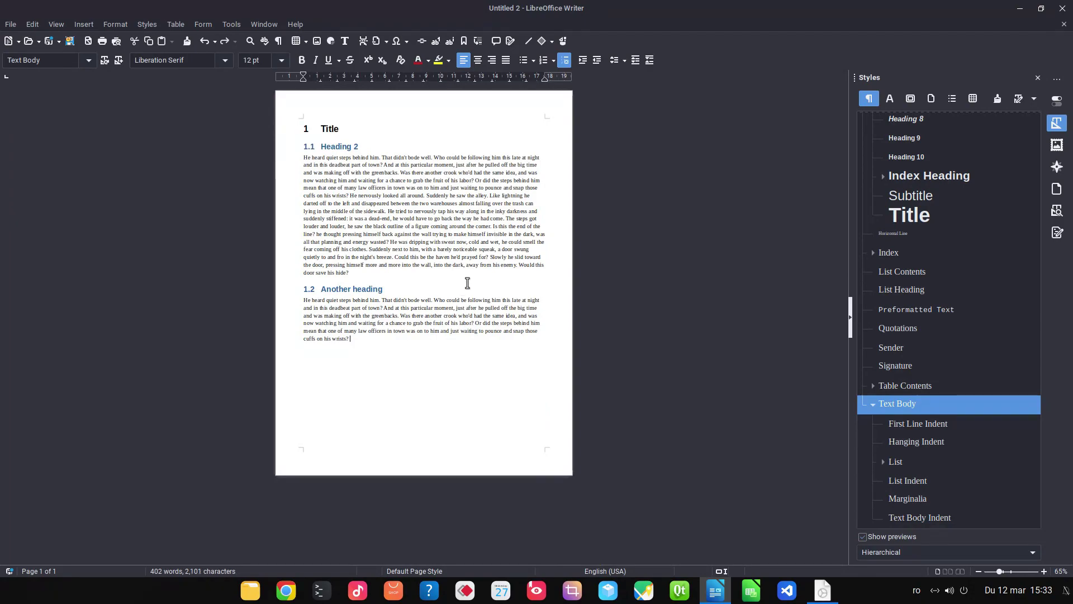
scroll(462, 292, up, 4)
scroll(420, 349, down, 3)
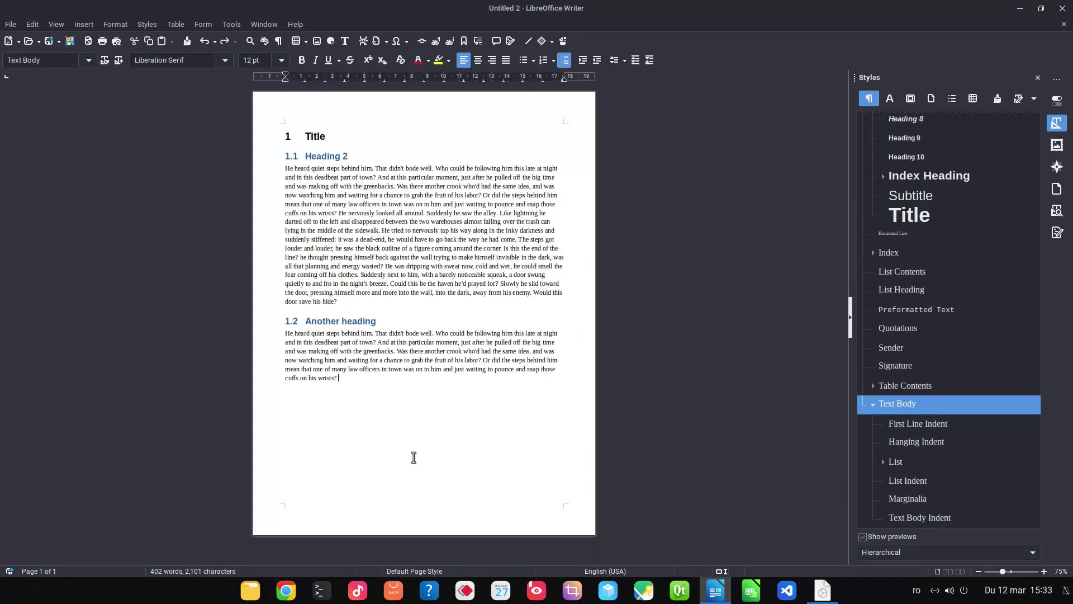
click(325, 136)
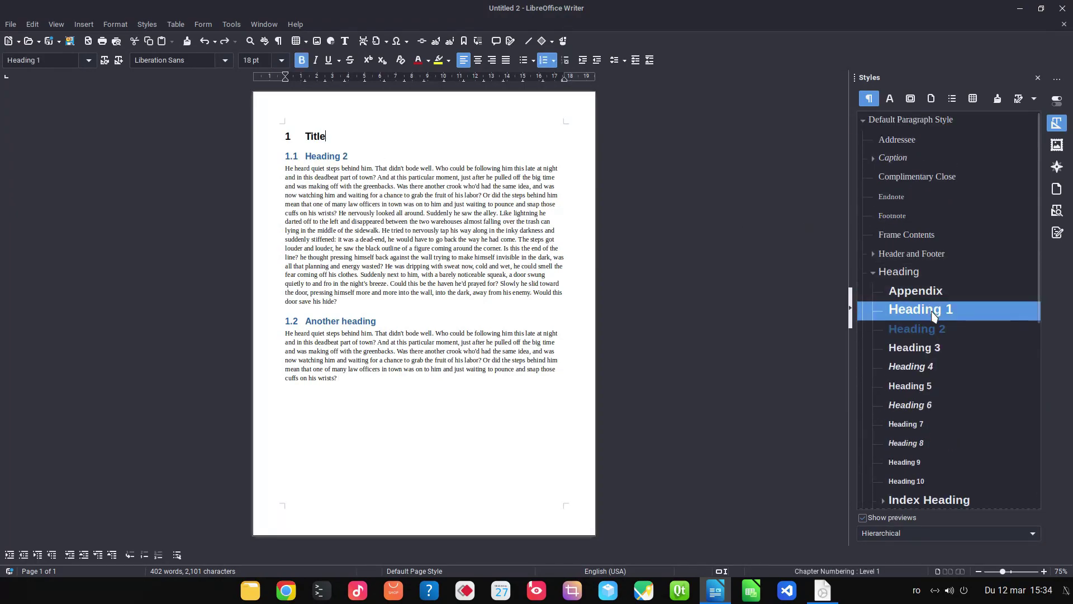
Step: Make Heading 1 insert a page break with the default page style before itself
right_click(931, 310)
click(946, 330)
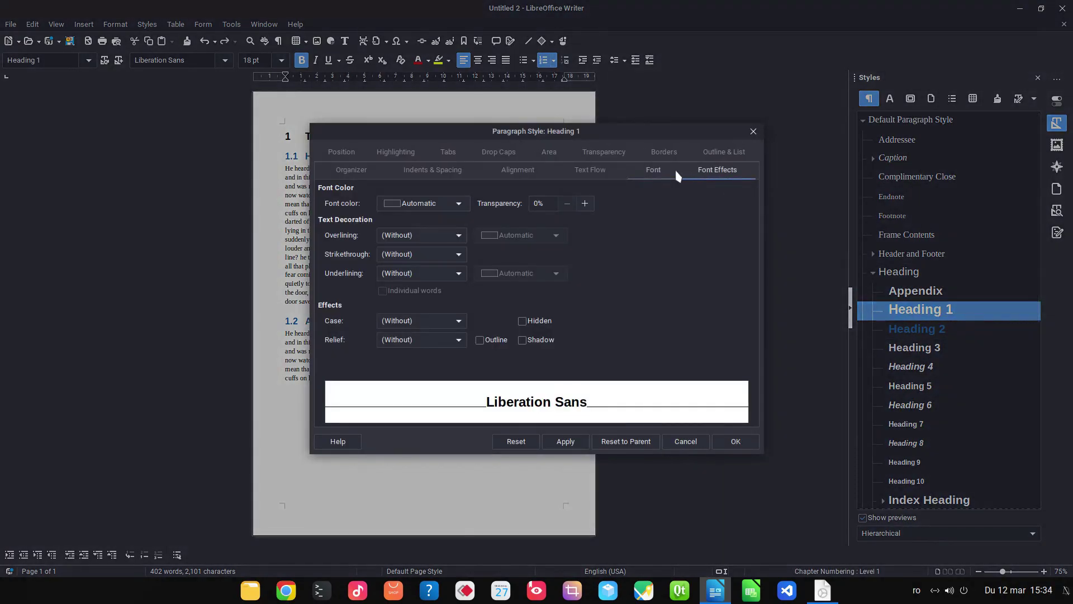
click(588, 170)
click(579, 203)
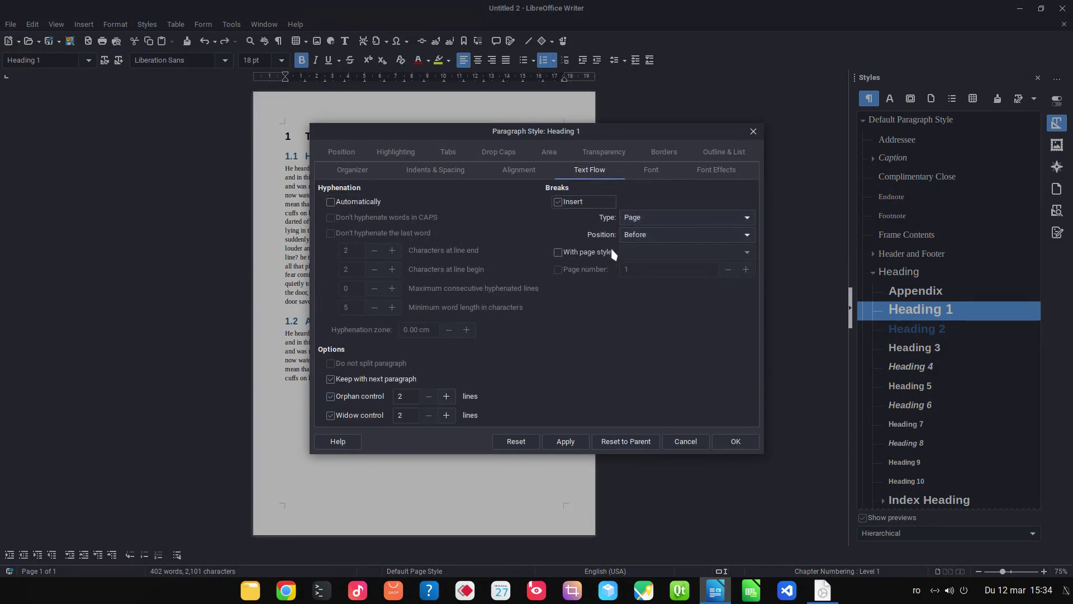
click(584, 253)
click(733, 441)
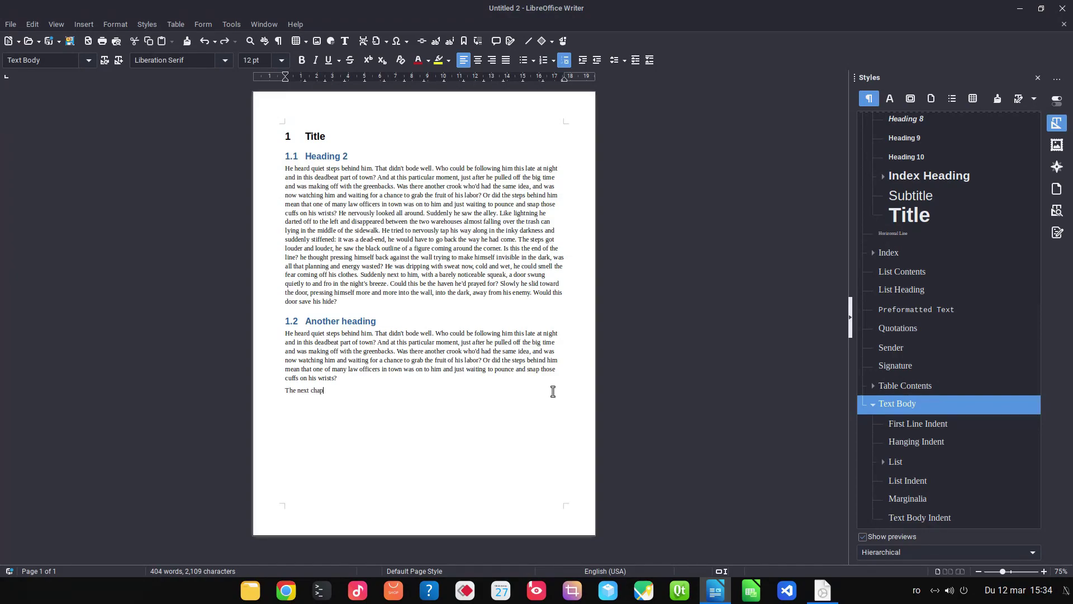
Step: Make 'The next chapter' a Heading 1 and extend the first chapter's title
click(87, 60)
click(71, 167)
scroll(363, 408, up, 3)
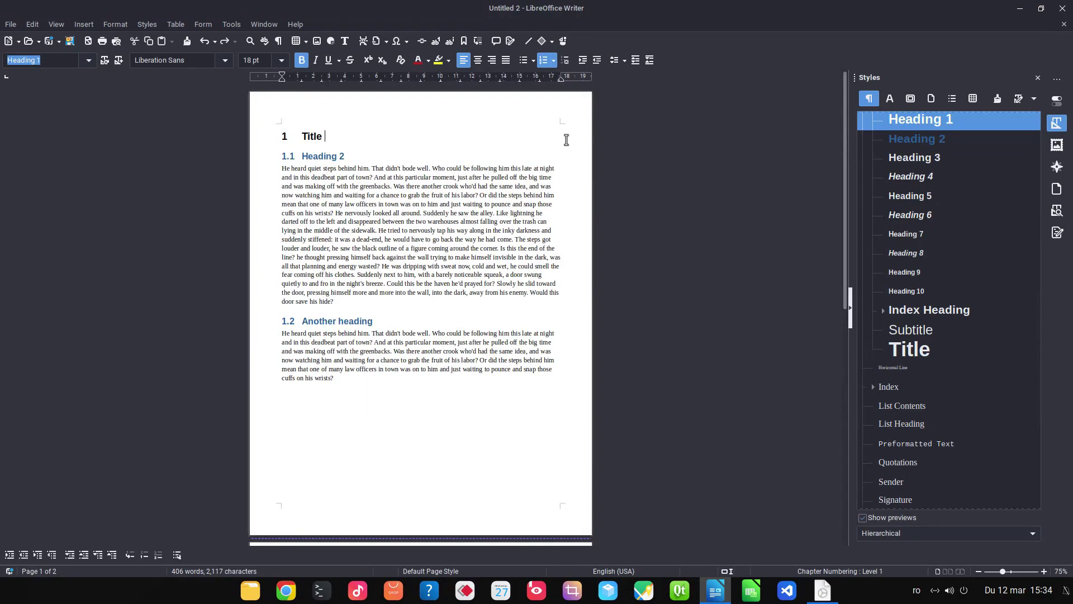
text(for the firs)
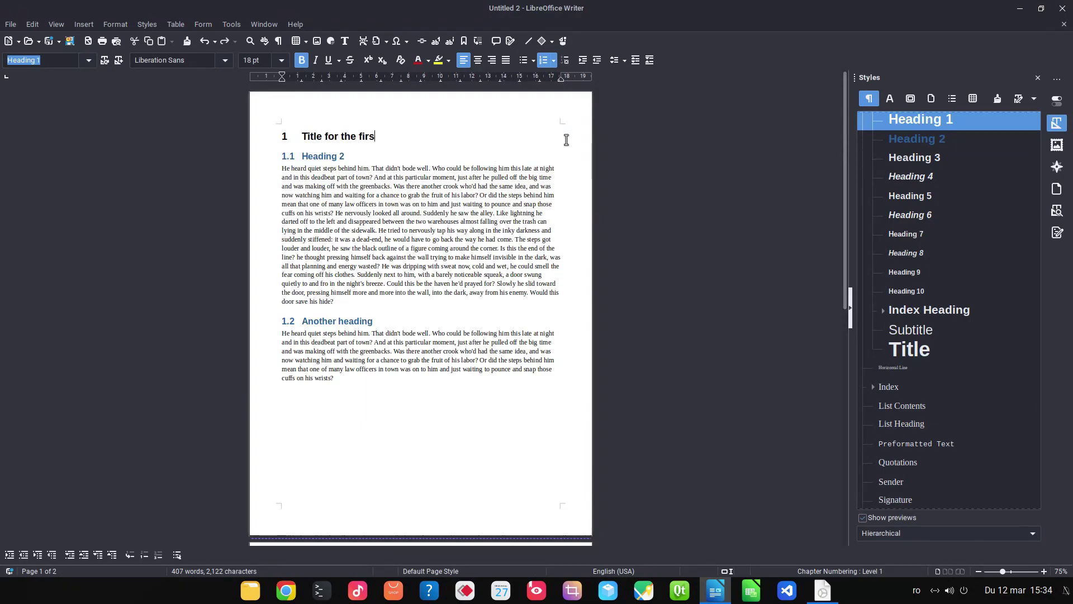
text(t chapter)
Step: Complete the 'Heading 2' line and add a dummy-text paragraph beneath it
scroll(364, 340, down, 4)
scroll(360, 445, down, 1)
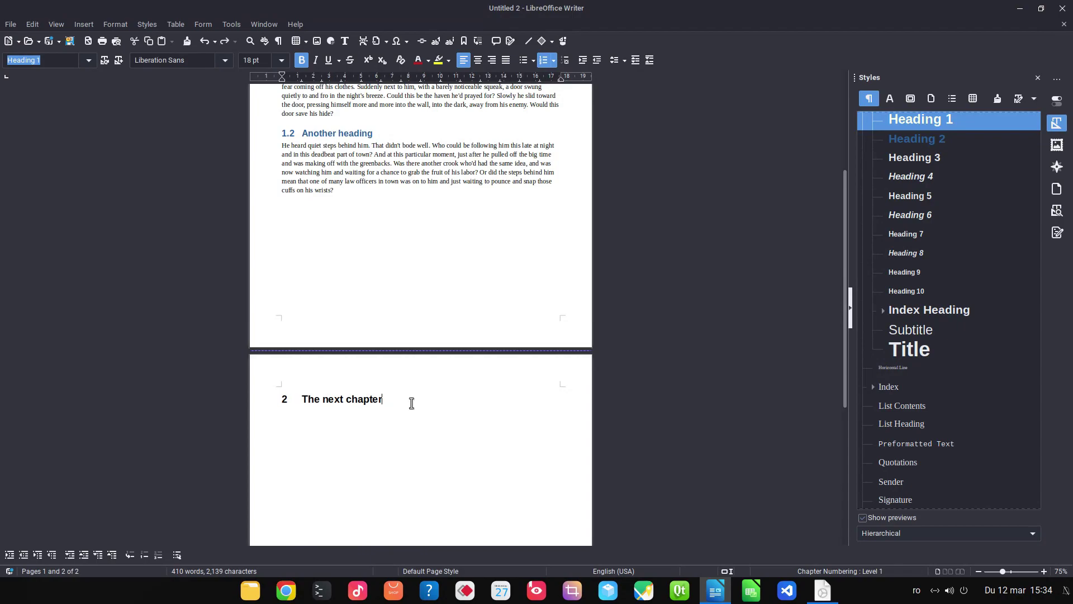
scroll(409, 402, down, 5)
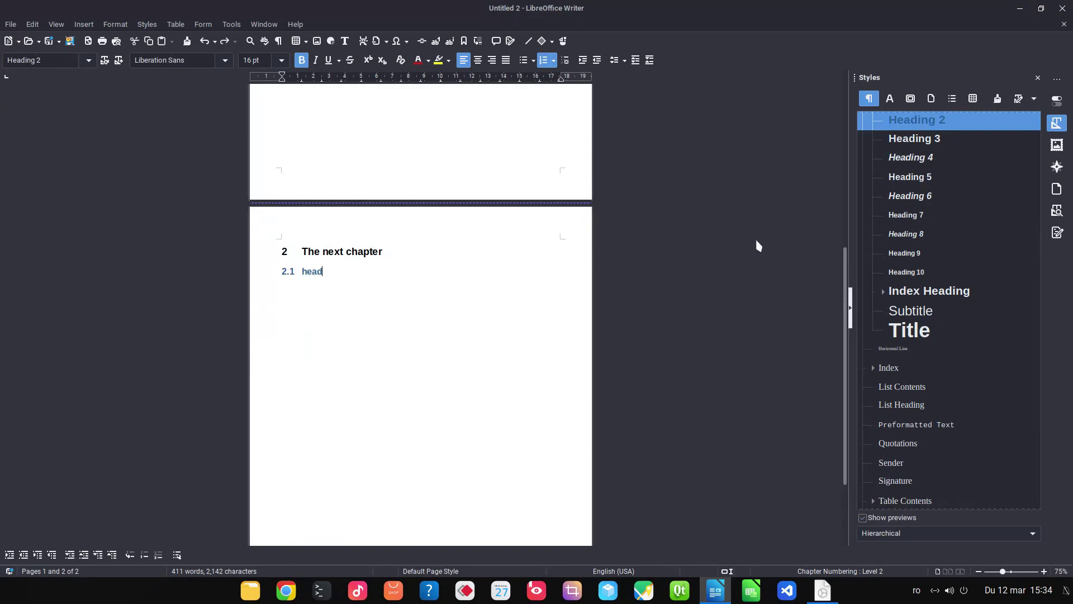
text(ing 2)
key(Return)
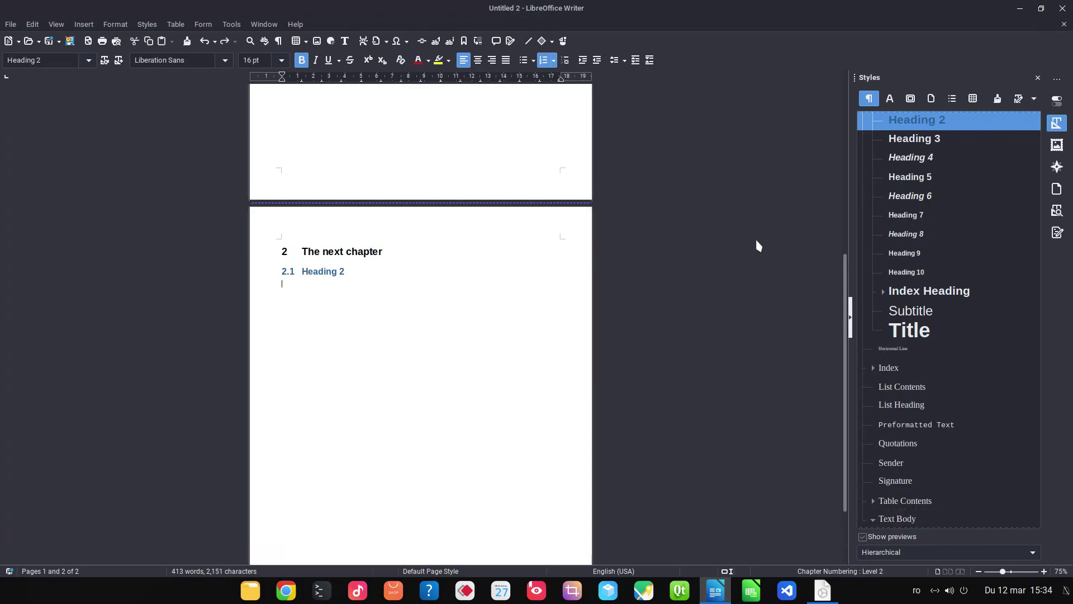
text(dt)
key(F3)
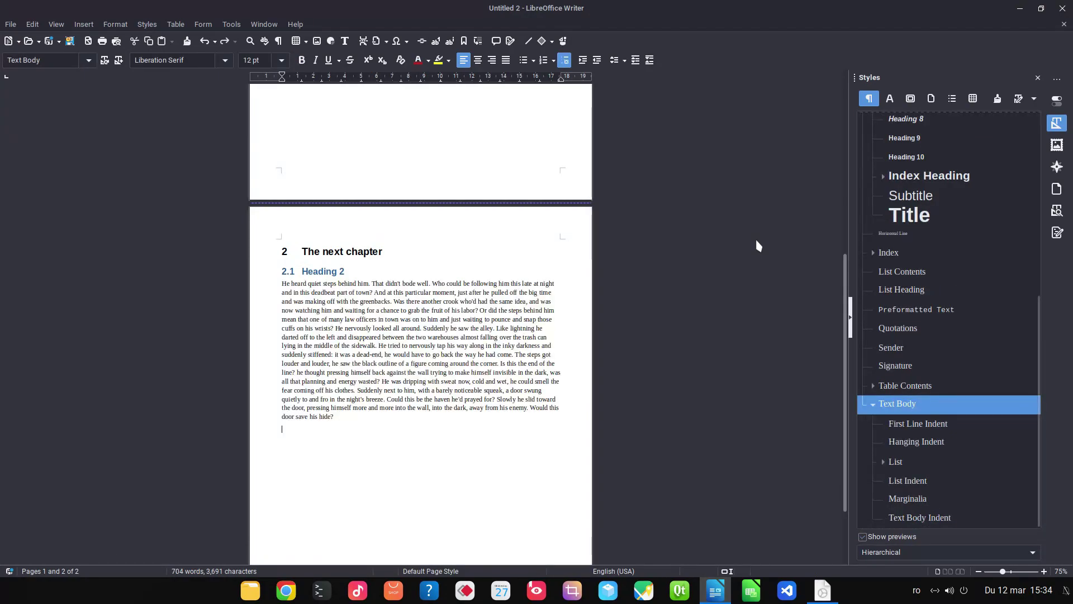
Step: Open the Text Body style's Organizer settings and close the dialog with OK
right_click(914, 406)
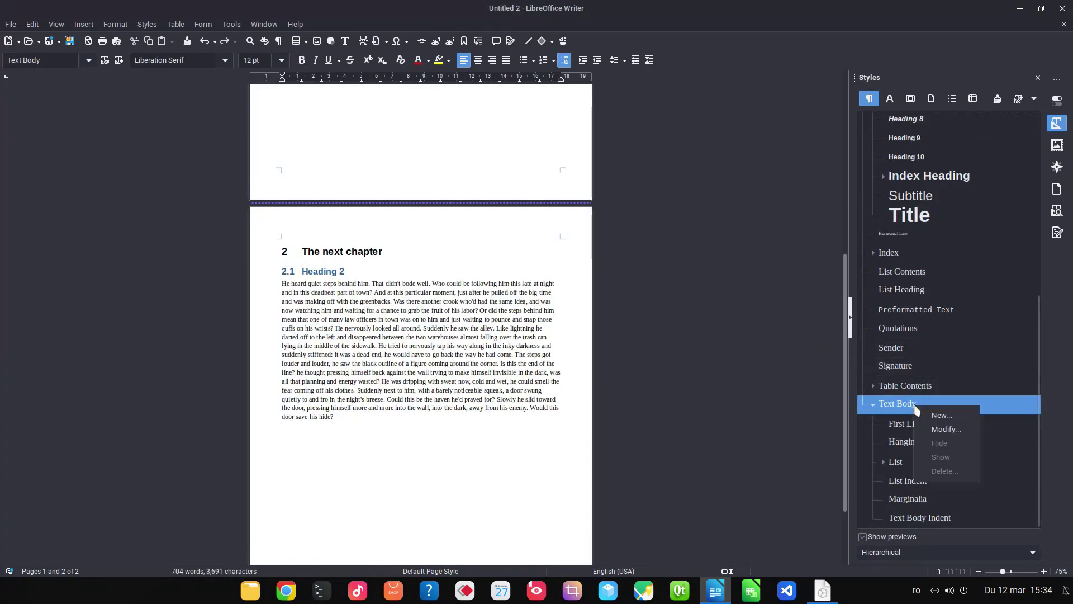
click(927, 428)
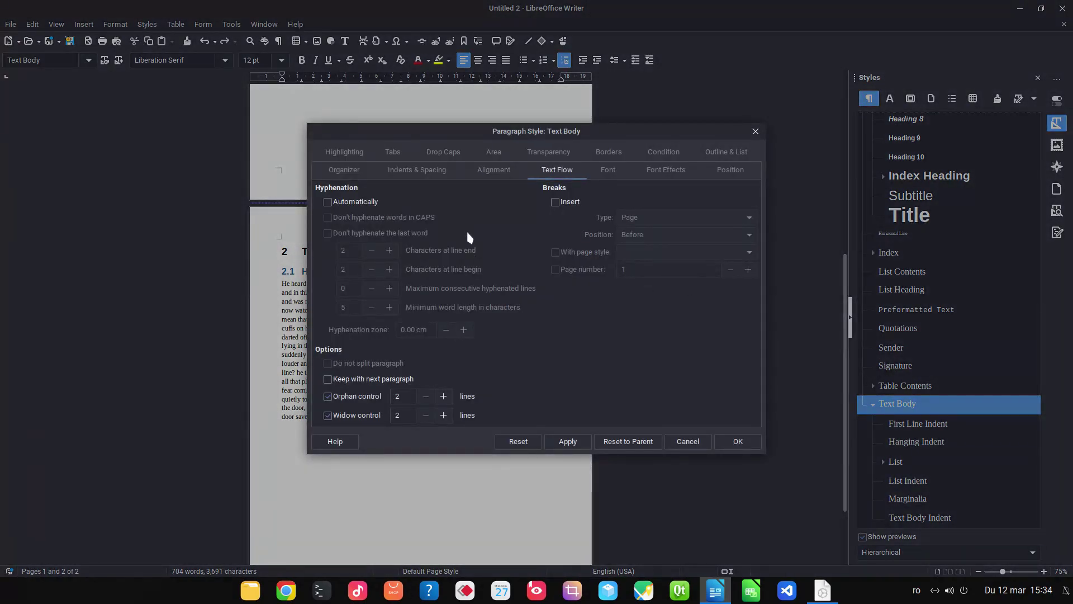
click(345, 170)
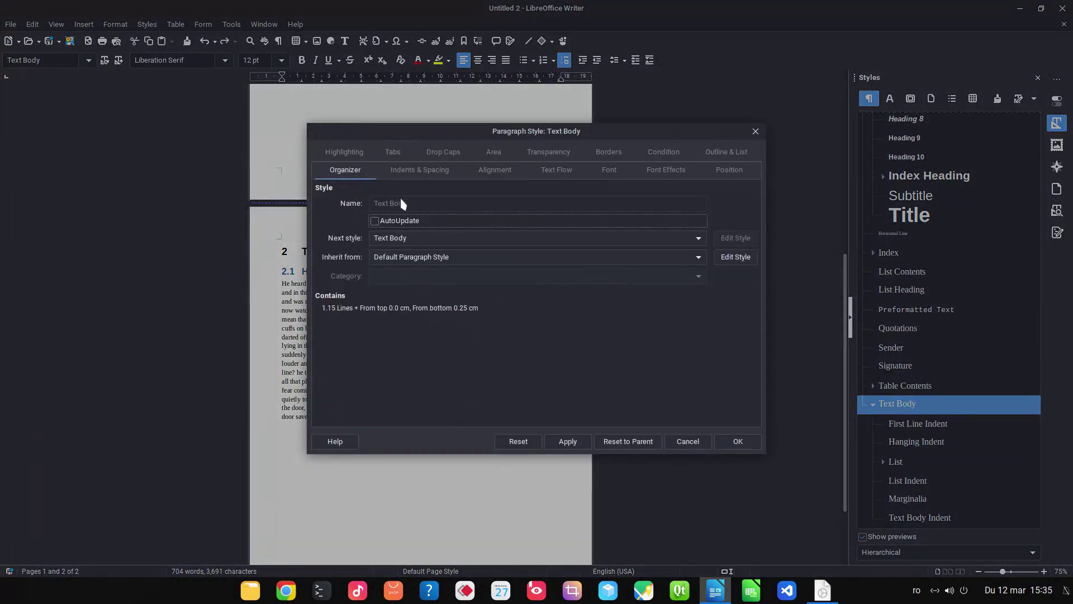
click(740, 441)
Step: Insert several more dummy-text paragraphs into chapter 2 using dt and F3
key(F3)
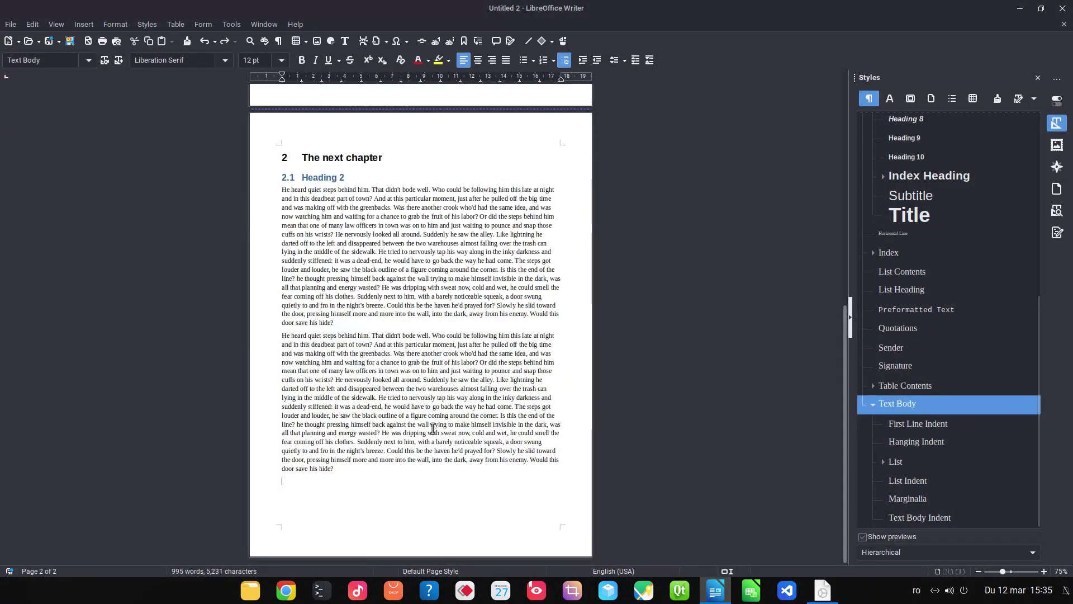
text(dt)
key(F3)
text(d t)
key(F3)
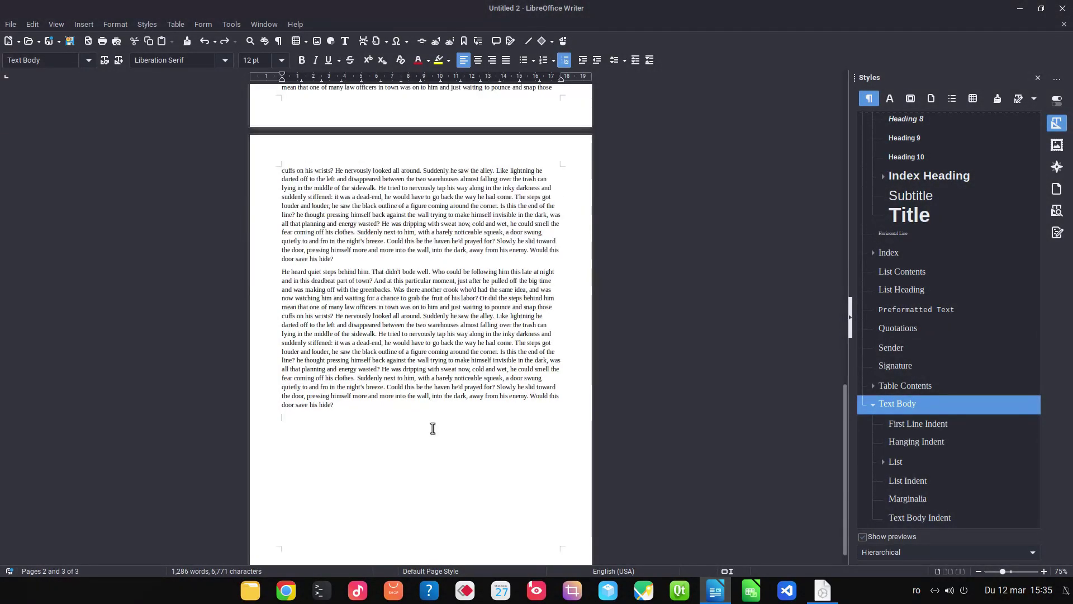
key(BackSpace)
key(F3)
text(d)
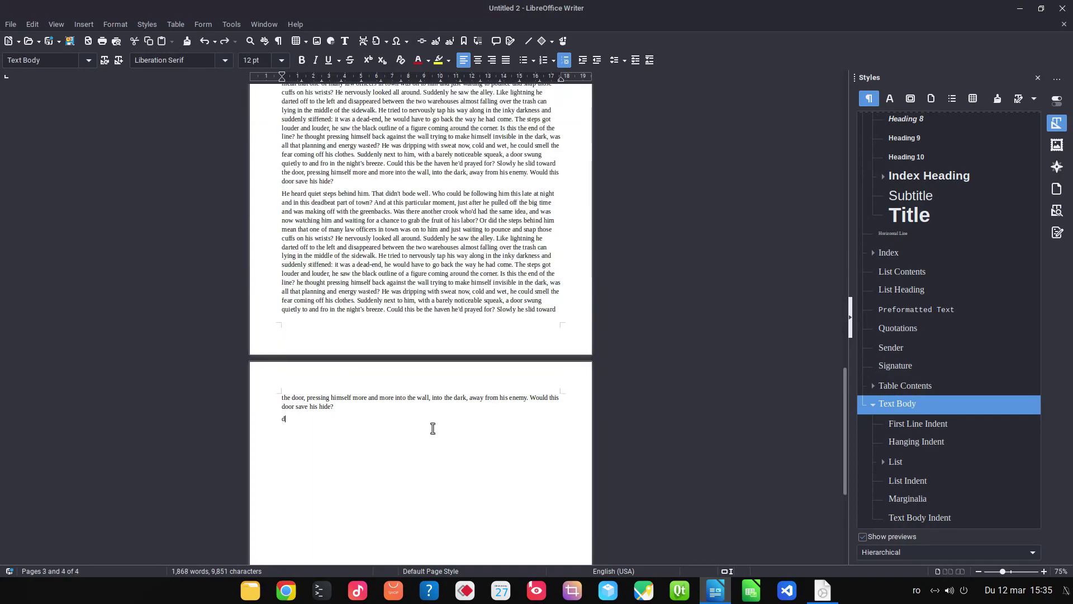
text(t)
key(F3)
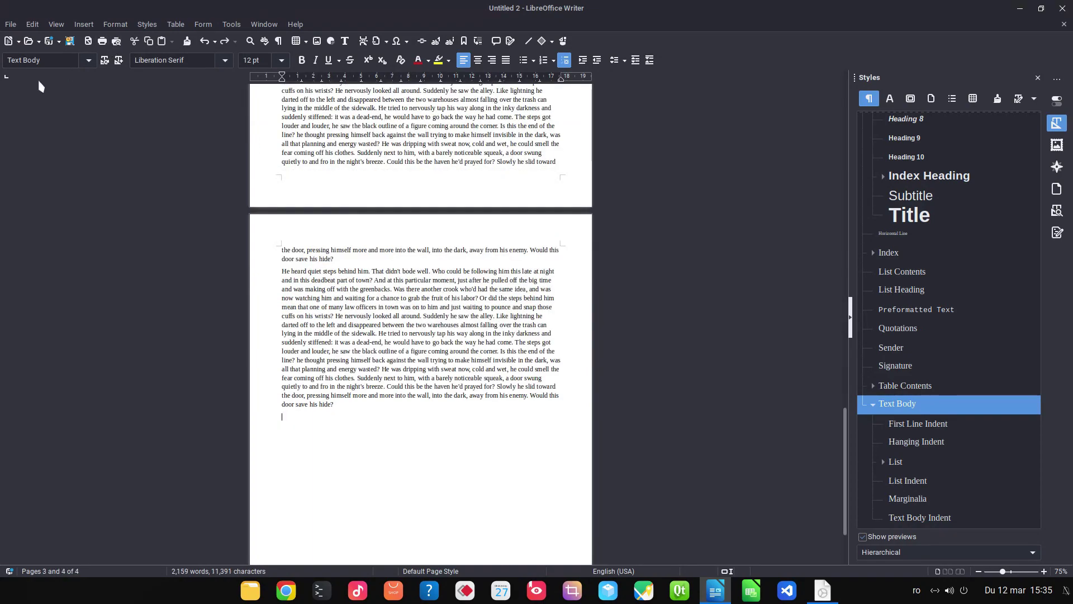
Step: Type 'subtitle' on a new line at the end of the document
scroll(340, 255, up, 10)
scroll(340, 254, up, 15)
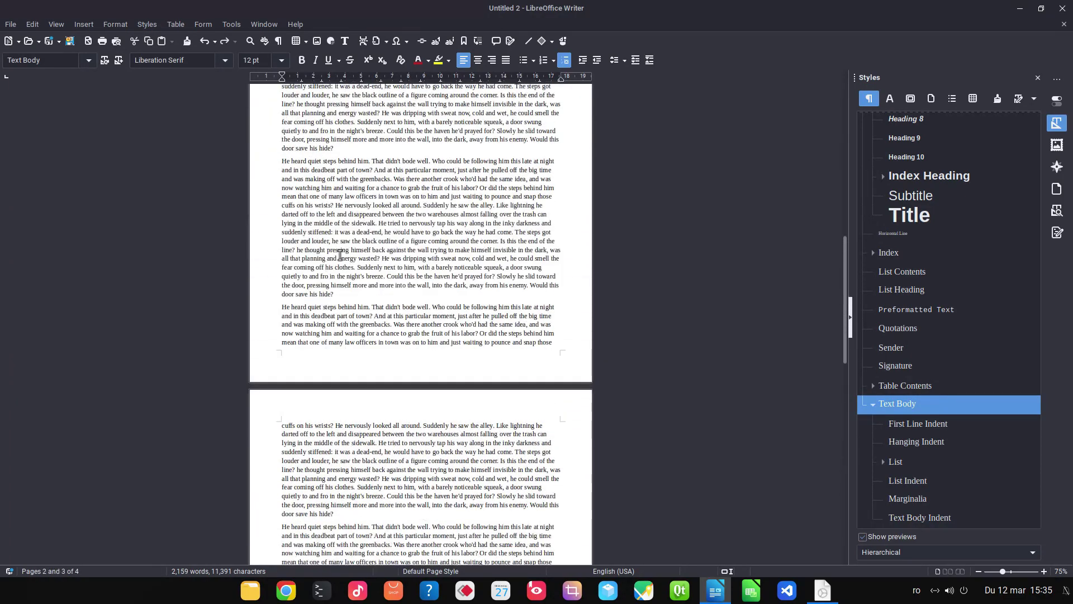
scroll(374, 293, down, 4)
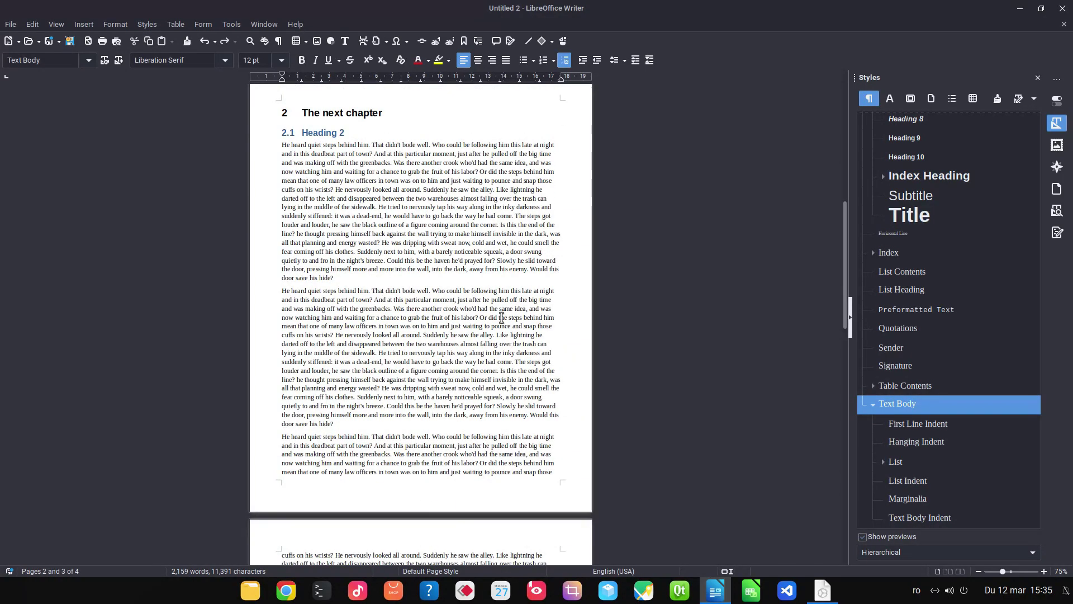
scroll(434, 278, down, 1)
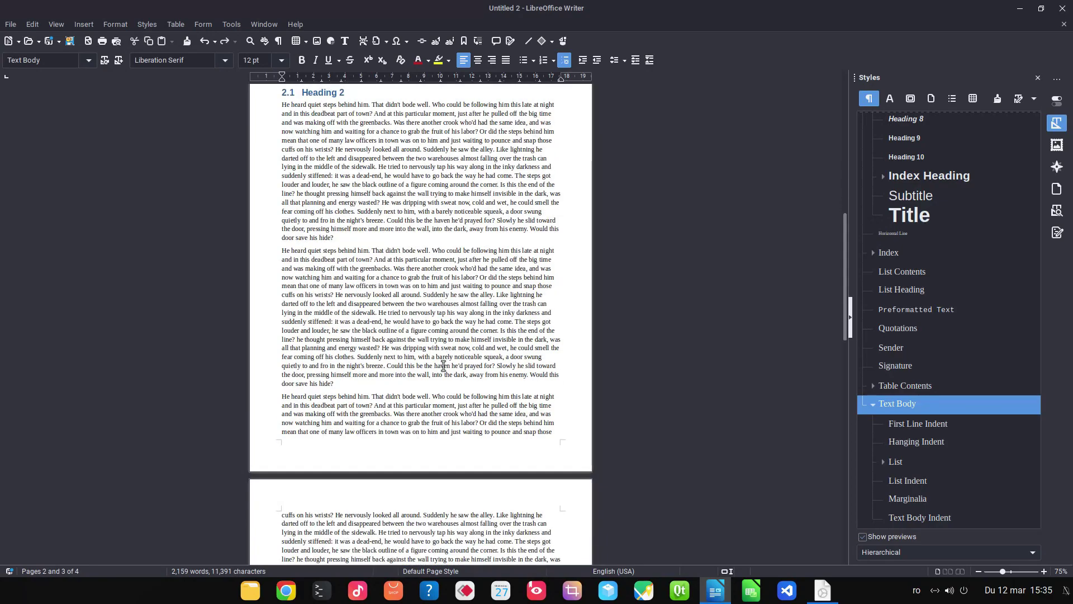
scroll(449, 371, down, 14)
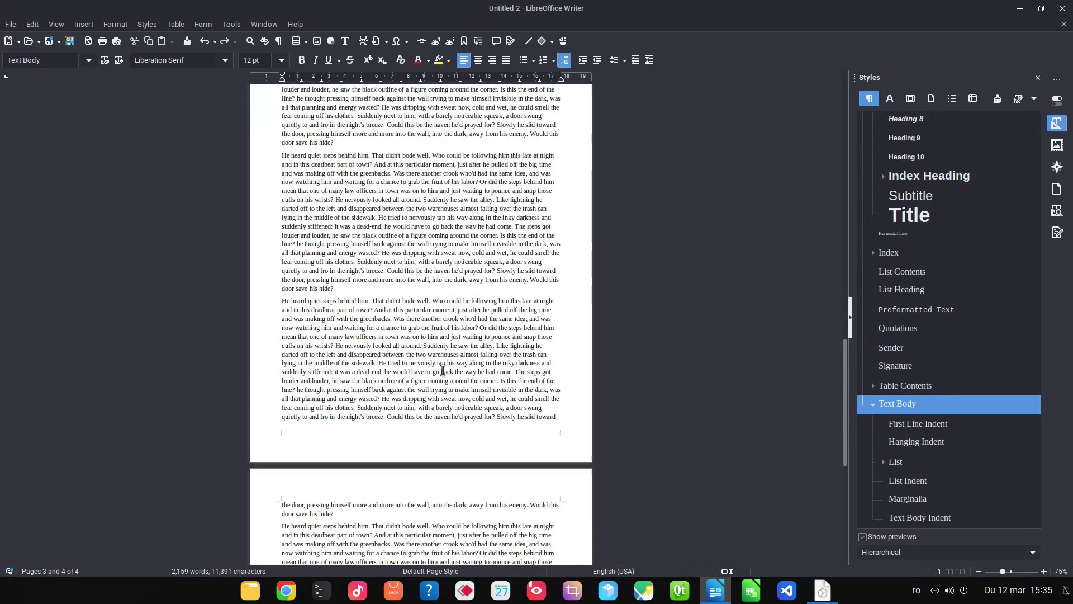
scroll(433, 377, down, 3)
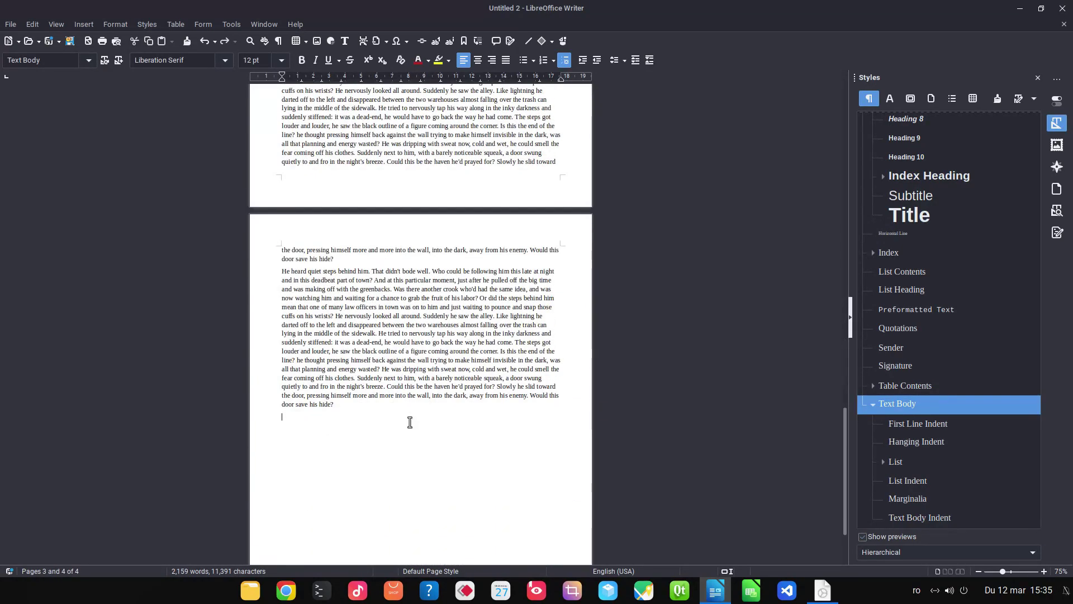
text(subtitle)
Step: Make 'subtitle' a Heading 2 and replace stray text beneath it with a pasted dummy paragraph
click(88, 61)
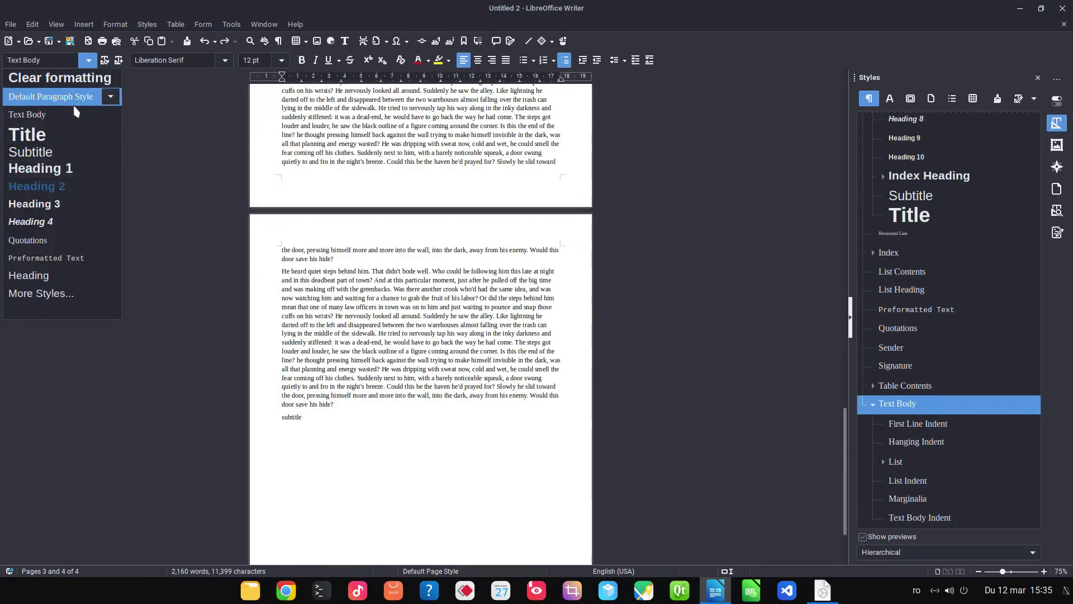
click(66, 186)
key(Return)
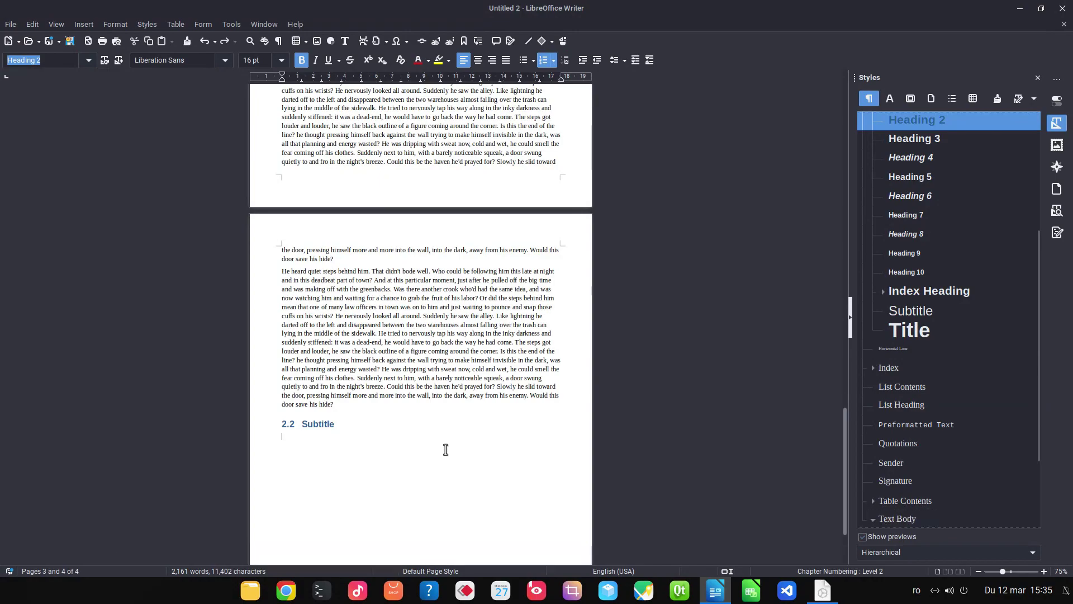
text(Sdnds,dsd)
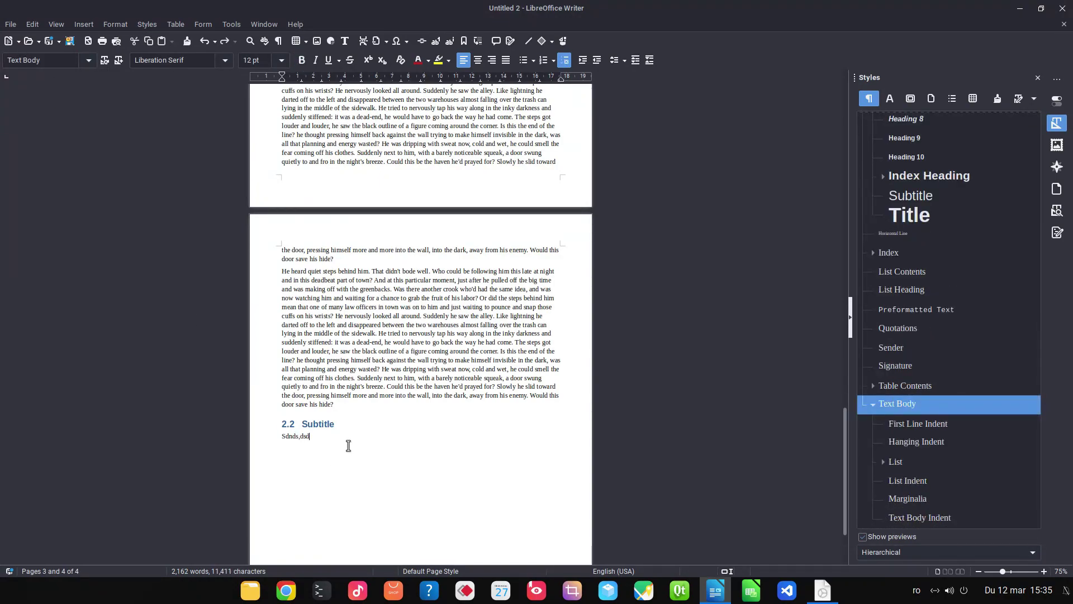
key(shift+Home)
key(BackSpace)
text(He heard quiet steps behind him. That didn't bode well. Who could be following him this late at night and in this deadbeat part of town? And at this particular moment, just after he pulled off the big time and was making off with the greenbacks. Was there another crook who'd had the same idea, and was now watching him and waiting for a chance to grab the fruit of his labor? Or did the steps behind him mean that one of many law officers in town was on to him and just waiting to pounce and snap those cuffs on his wrists? He nervously looked all around. Suddenly he saw the alley. Like lightning he darted off to the left and disappeared between the two warehouses almost falling over the trash can lying in the middle of the sidewalk. He tried to nervously tap his way along in the inky darkness and suddenly stiffened: it was a dead-end, he would have to go back the way he had come. The steps got louder and louder, he saw the black outline of a figure coming around the corner. Is this the end of the line? he thought pressing himself back against the wall trying to make himself invisible in the dark, was all that planning and energy wasted? He was dripping with sweat now, cold and wet, he could smell the fear coming off his clothes. Suddenly next to him, with a barely noticeable squeak, a door swung quietly to and fro in the night's breeze. Could this be the haven he'd prayed for? Slowly he slid toward the door, pressing himself more and more into the wall, into the dark, away from his enemy. Would this door save his hide?)
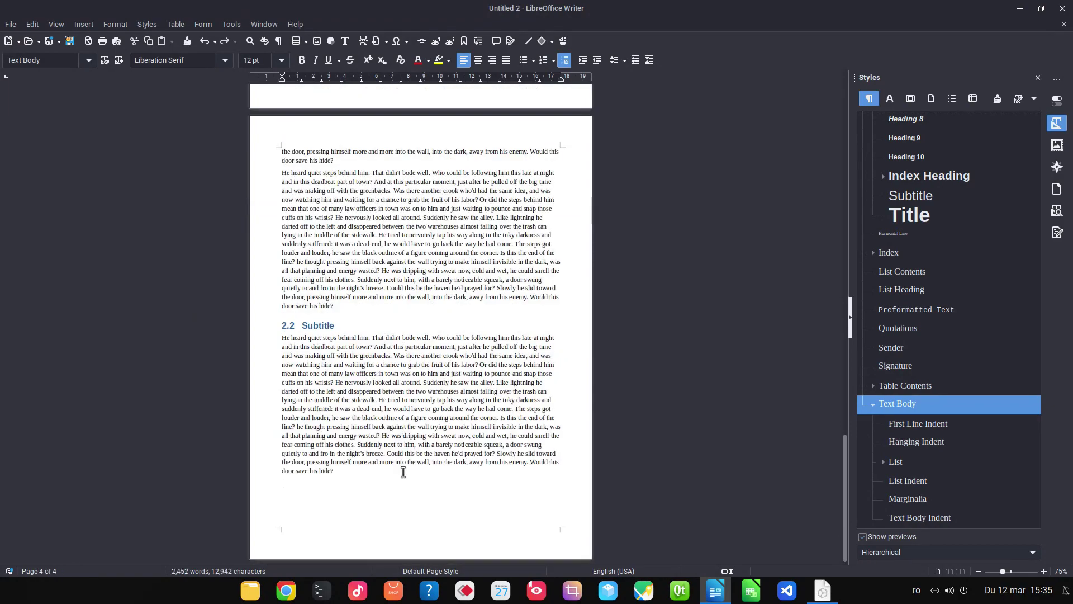
text(A new ti)
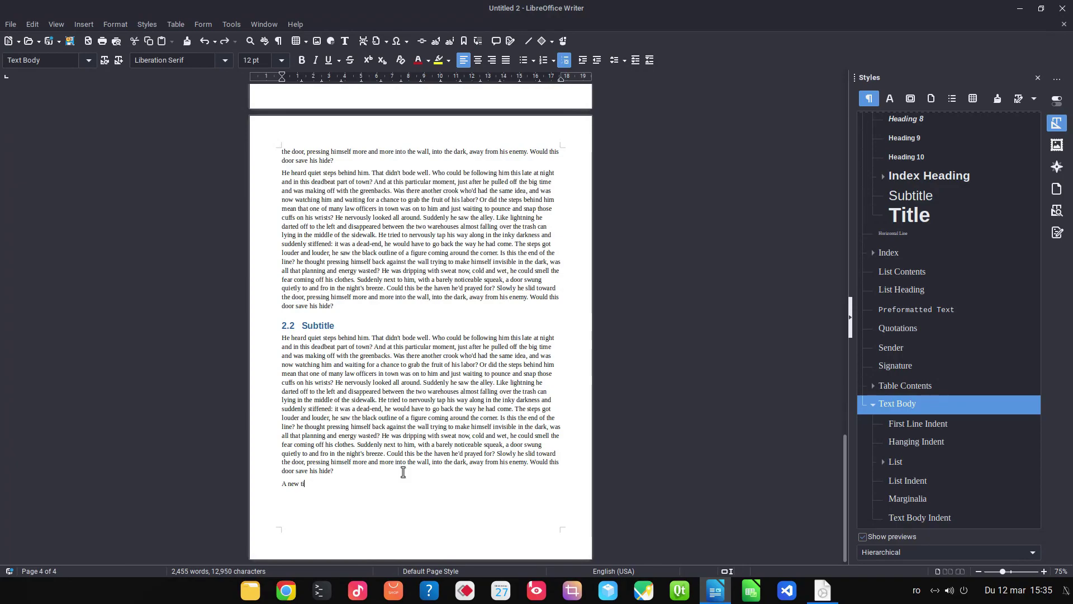
Step: Make the line a Heading 1 and complete the title 'A new title for chapter 3'
ctrl+scroll(403, 472, up, 5)
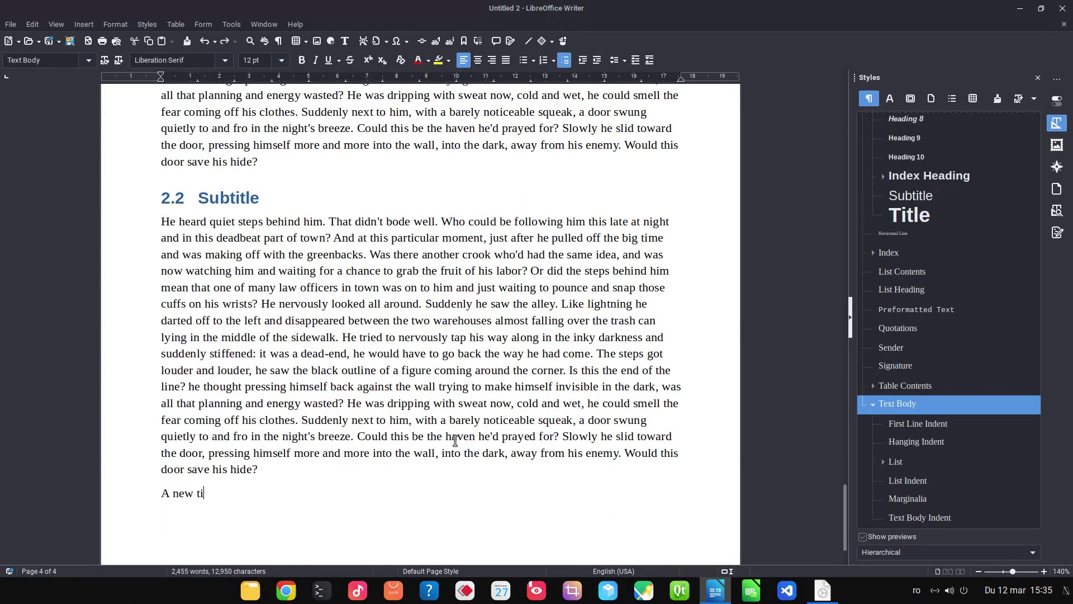
click(88, 60)
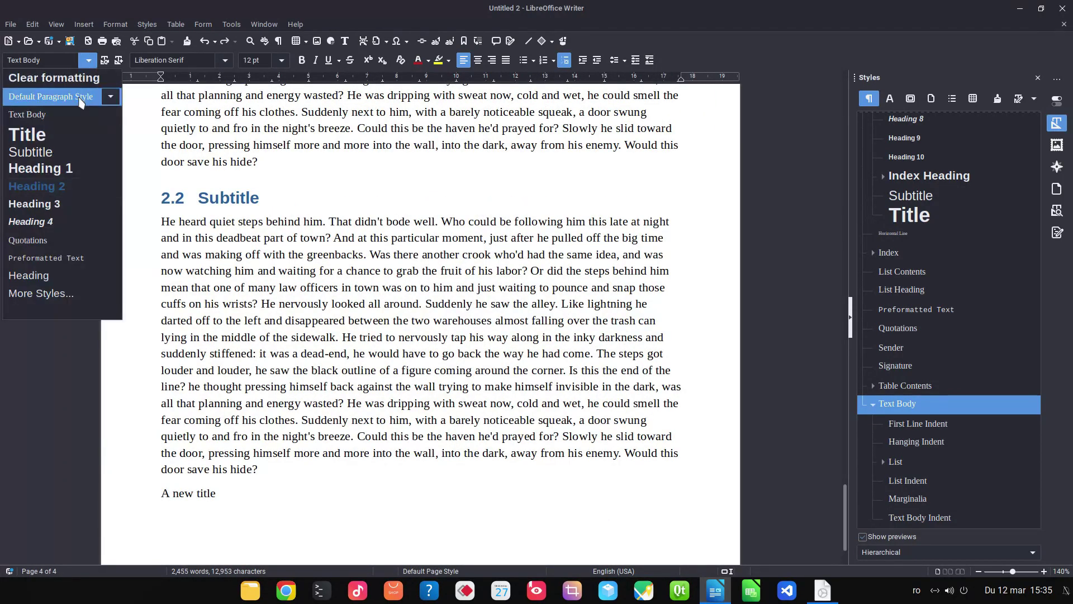
click(66, 170)
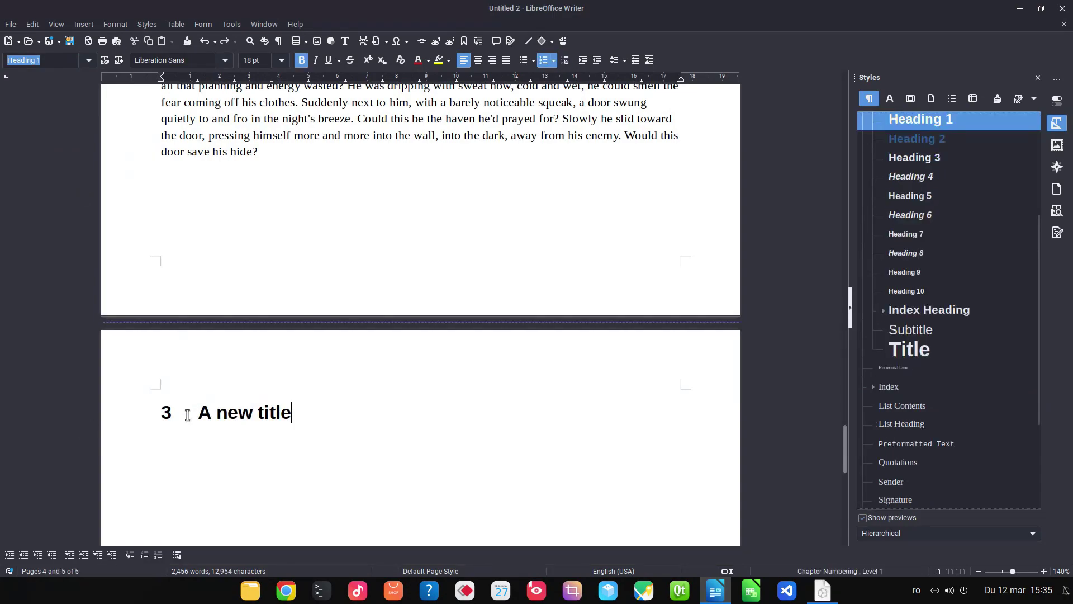
text(for chapter 3)
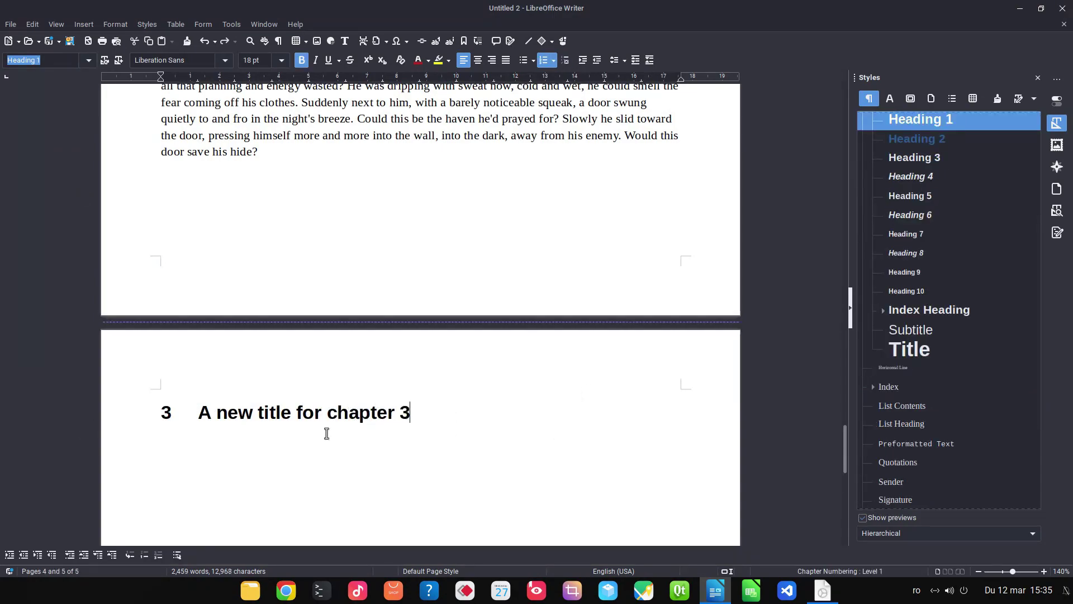
Step: Add the 3.1 subheading 'sdsdsdsdsds' and a dummy text paragraph via dt and F3
scroll(289, 424, down, 1)
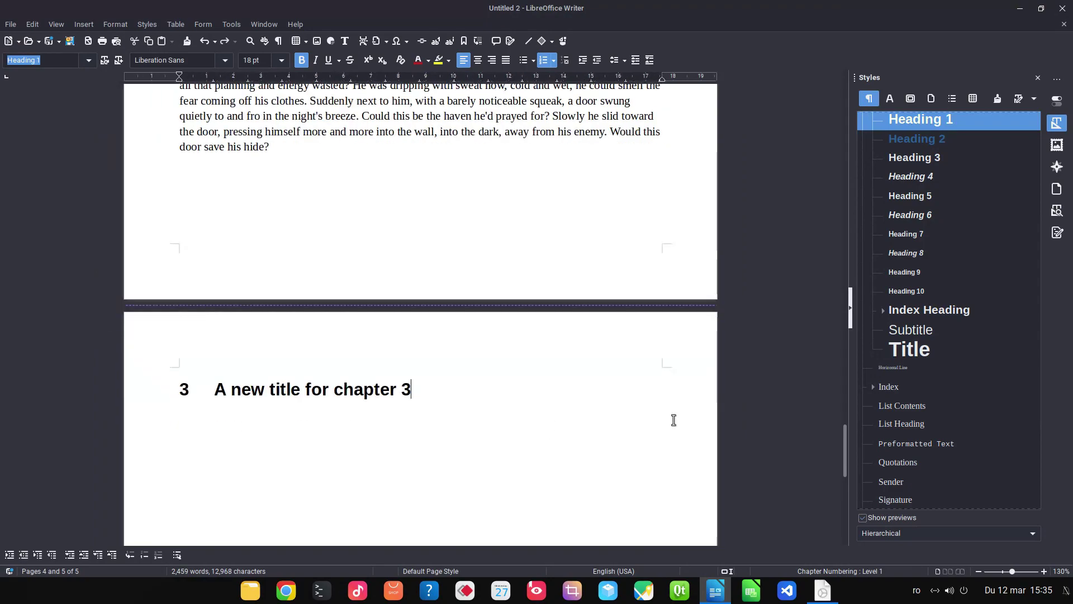
key(Return)
text(sdsdsdsdsds)
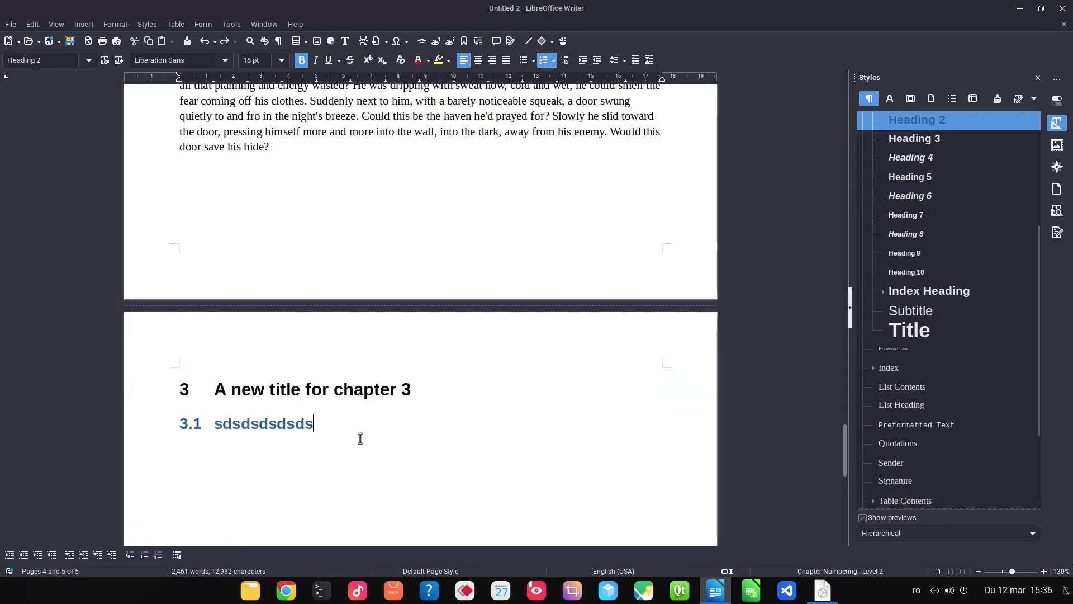
key(Return)
text(dt)
key(F3)
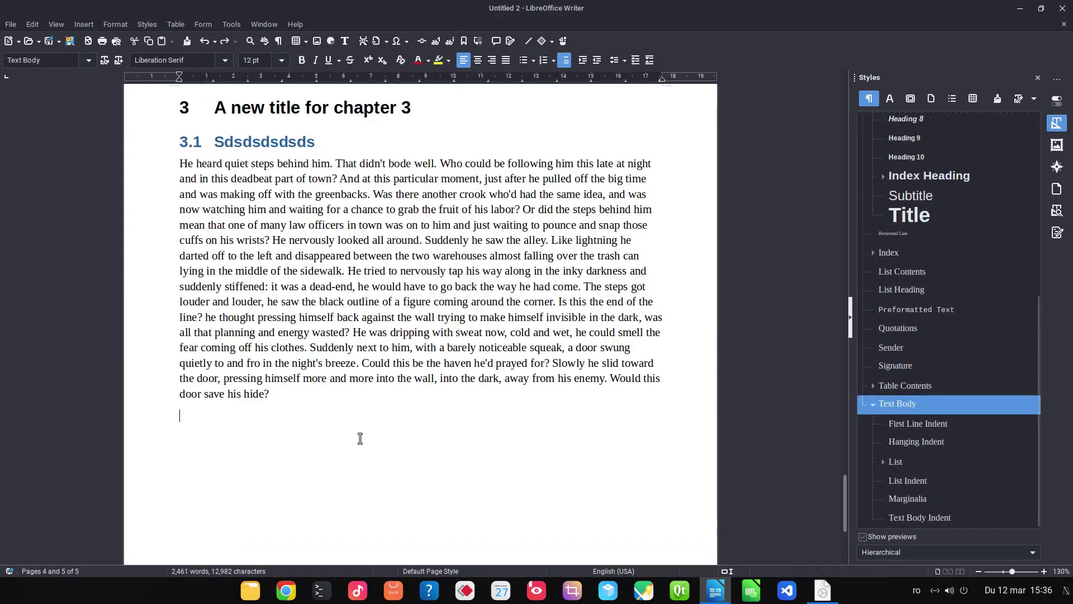
scroll(280, 215, up, 1)
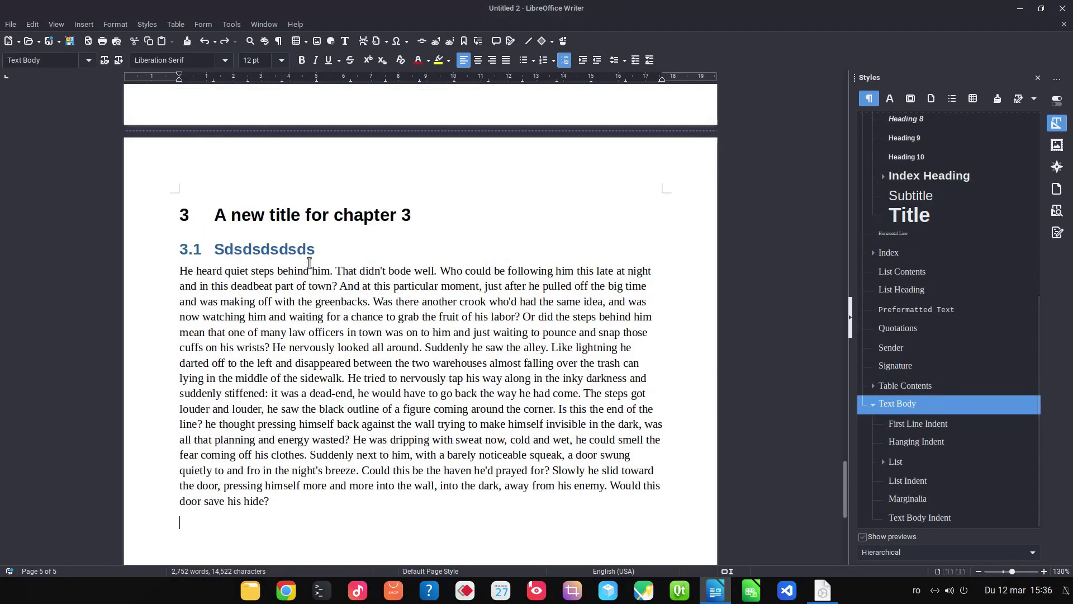
right_click(334, 217)
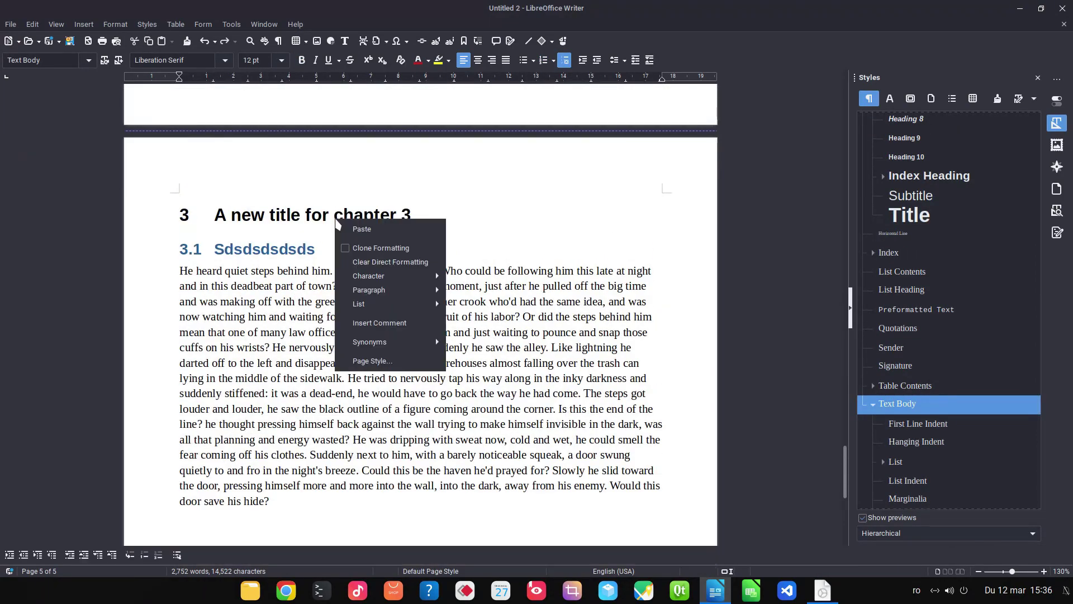
key(Escape)
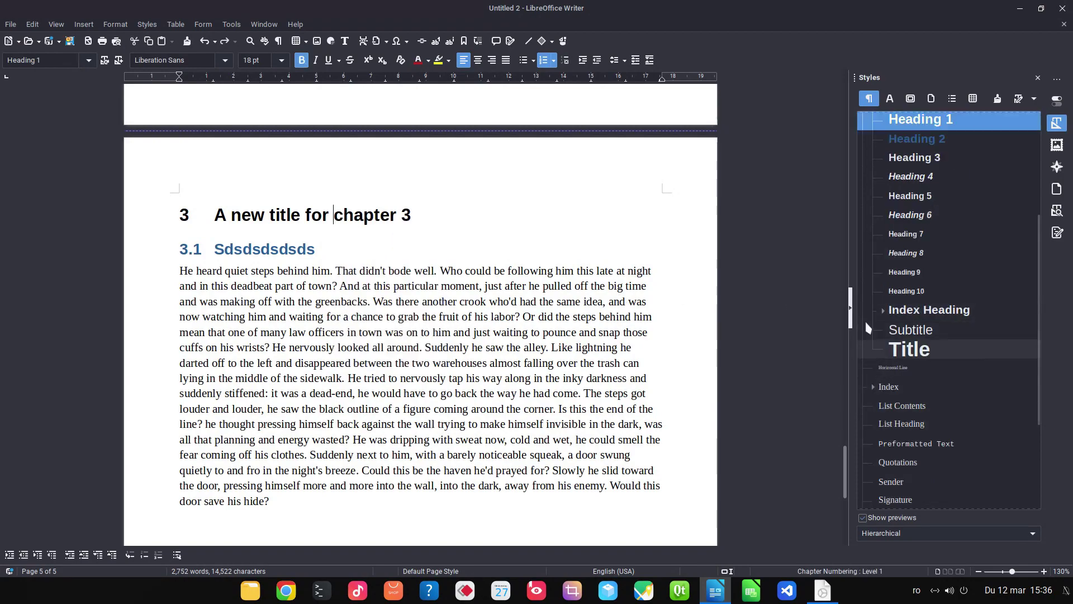
right_click(922, 123)
click(934, 158)
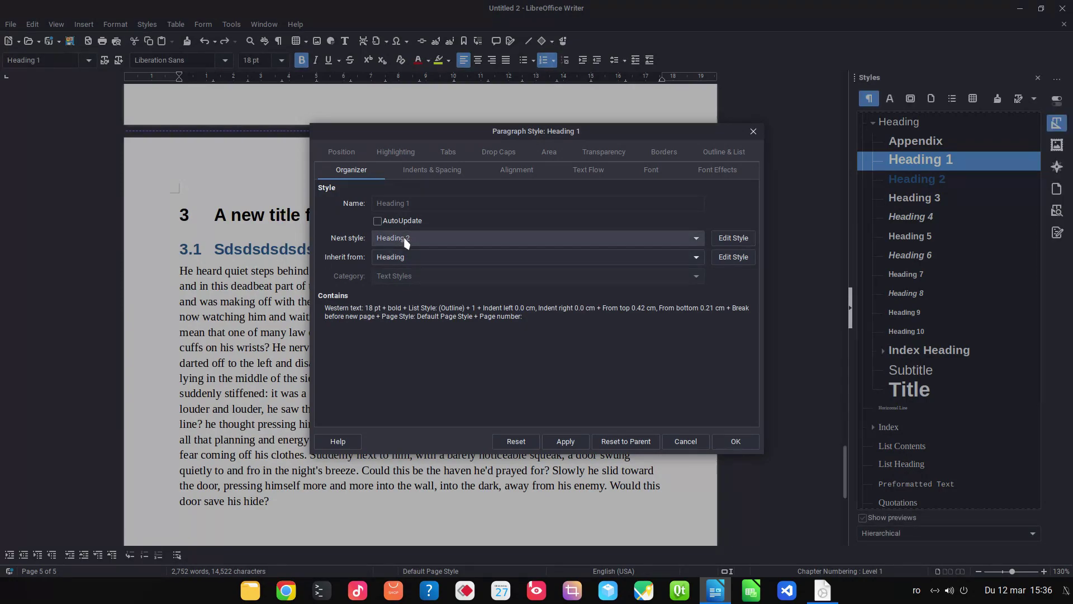
click(690, 442)
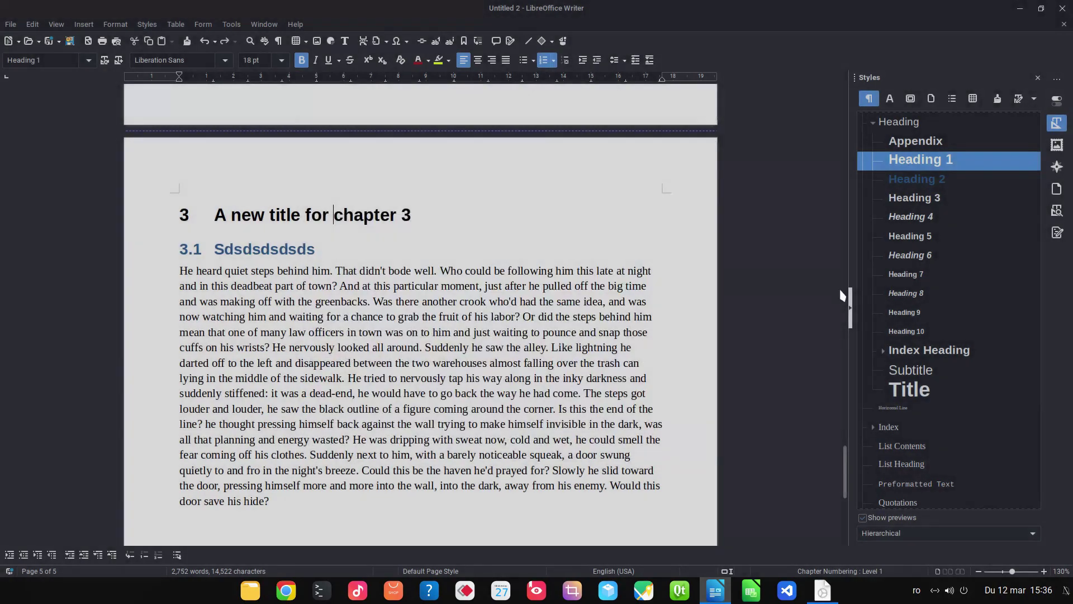
right_click(925, 180)
key(Escape)
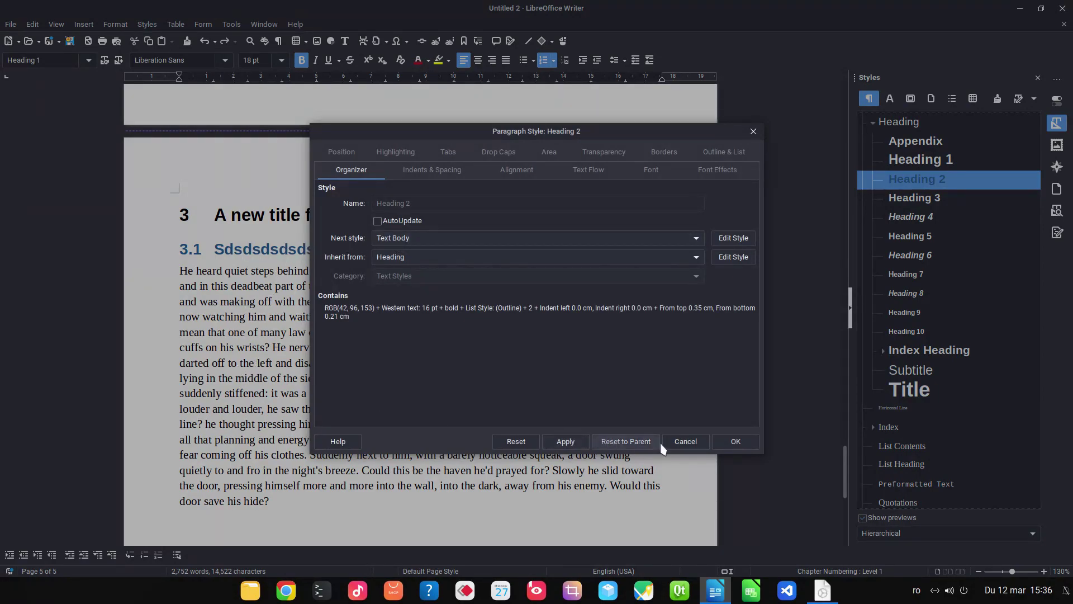
click(685, 441)
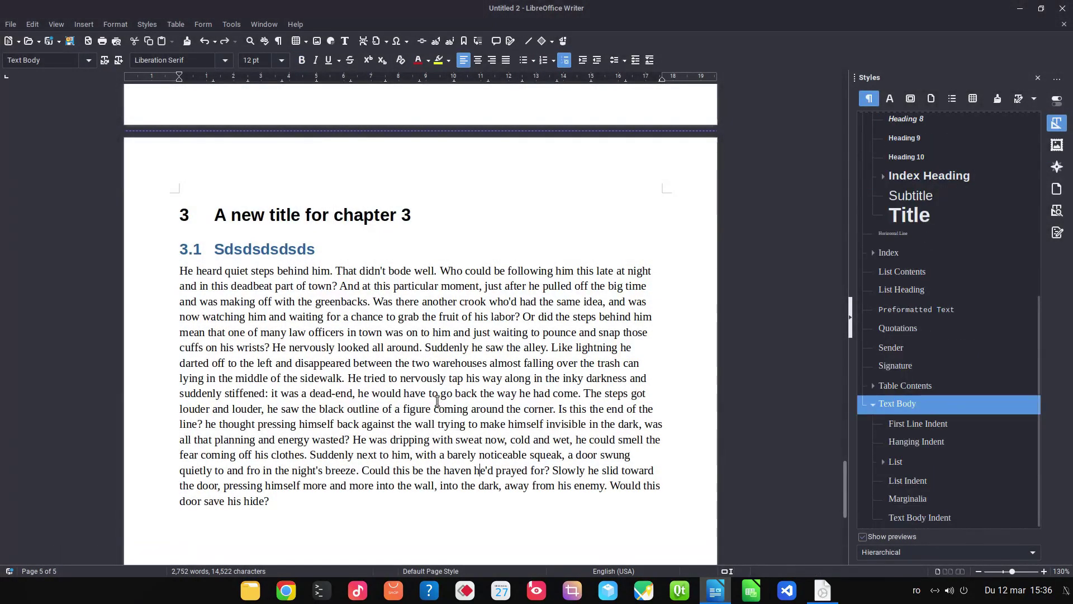
click(328, 249)
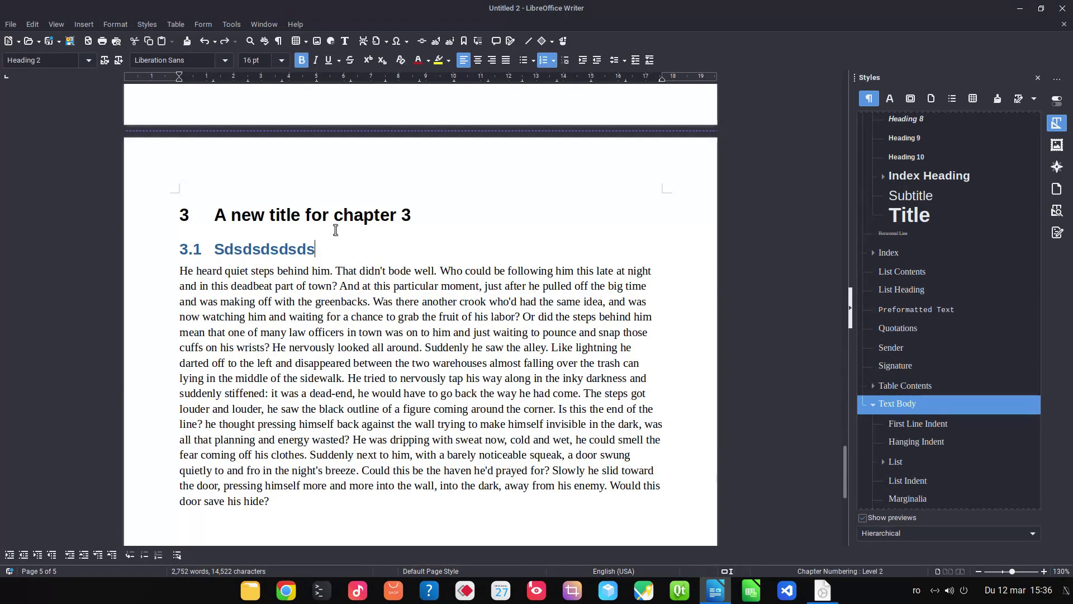
click(342, 217)
scroll(345, 257, down, 5)
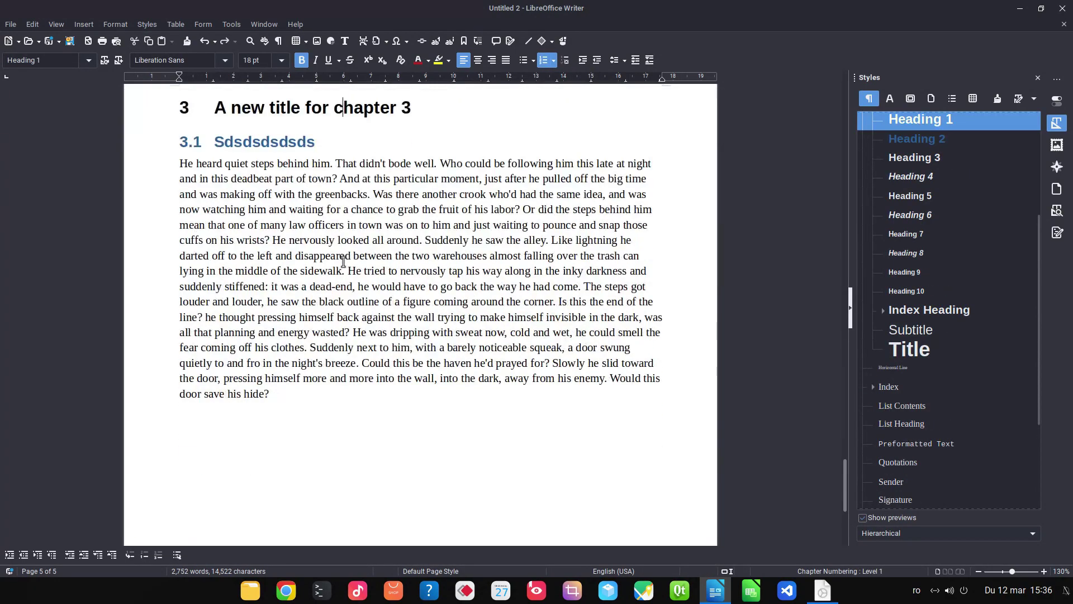
click(340, 351)
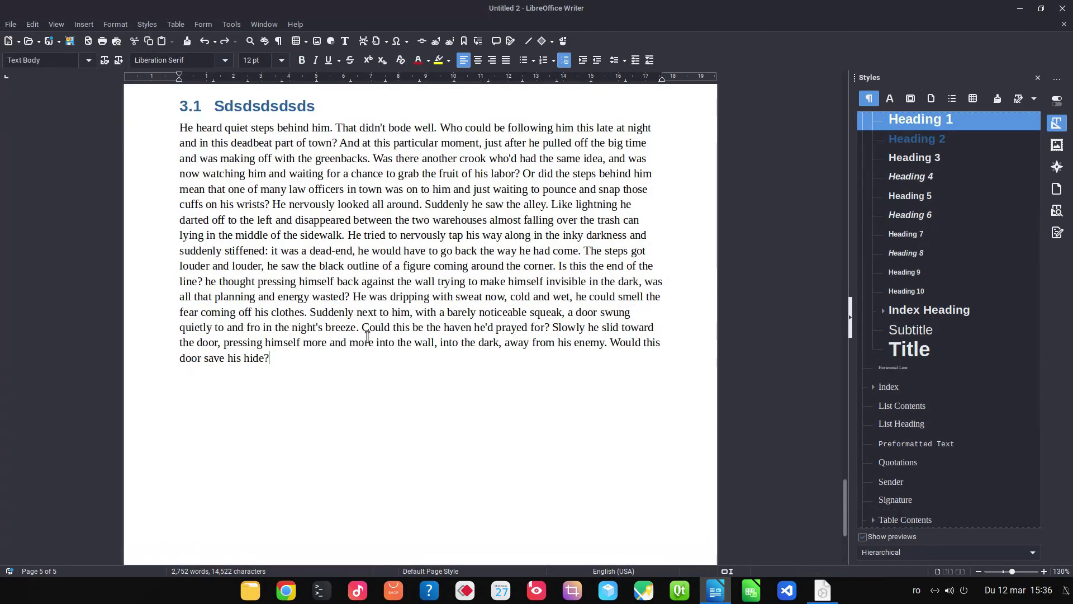